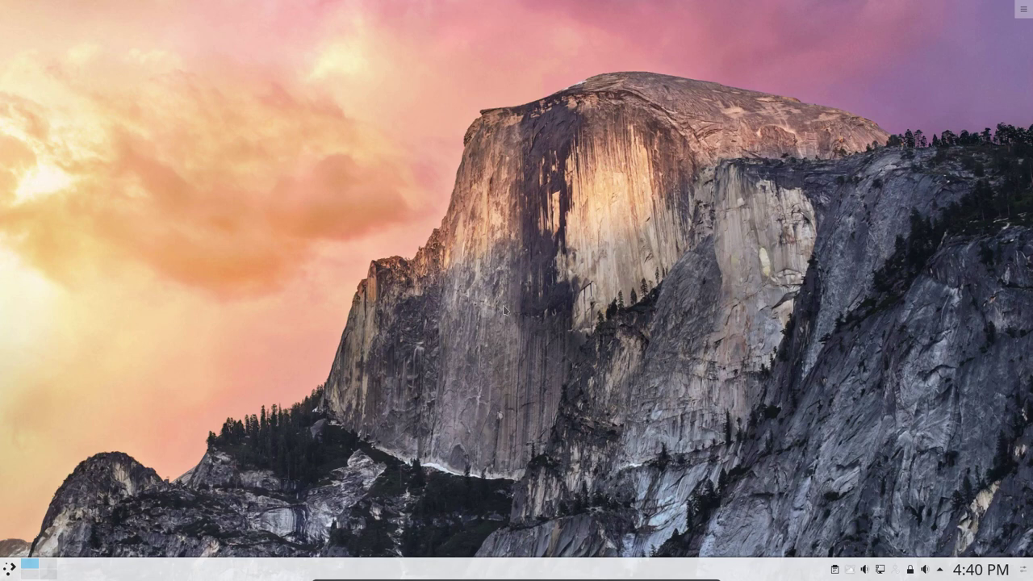
Dismiss the system-info Konsole window and bring up the Kickoff application launcher.
key(ctrl+alt+t)
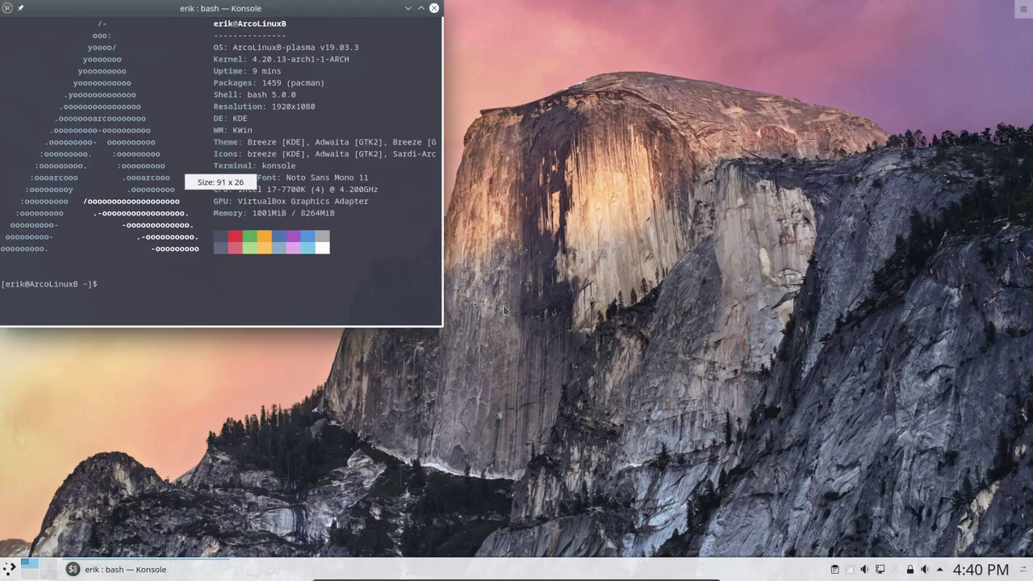
drag(307, 14, 528, 99)
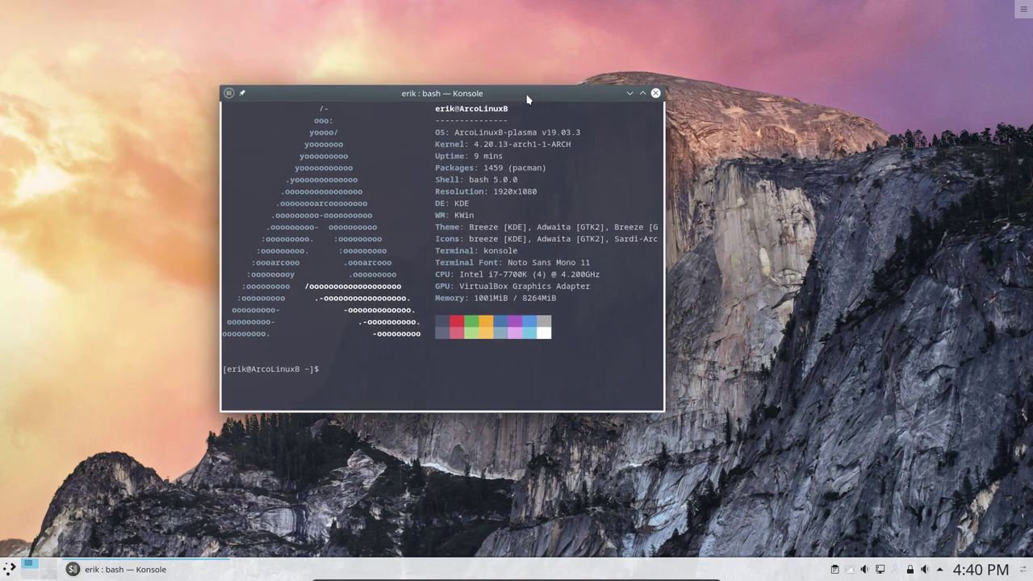
click(655, 92)
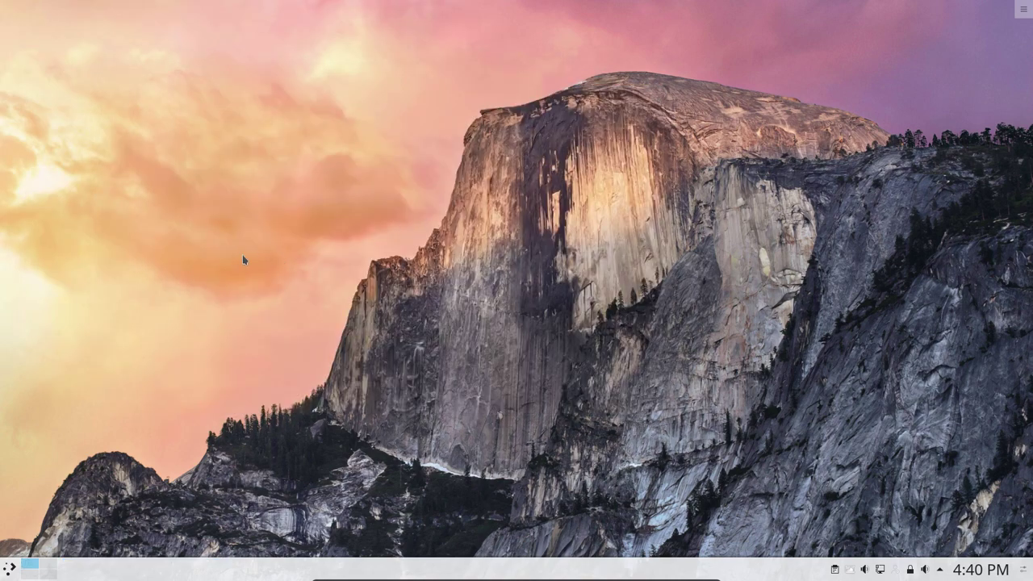
click(10, 571)
Search the launcher for qt5ct and launch Qt5 Settings (Qt5 Configuration Tool).
text(qt)
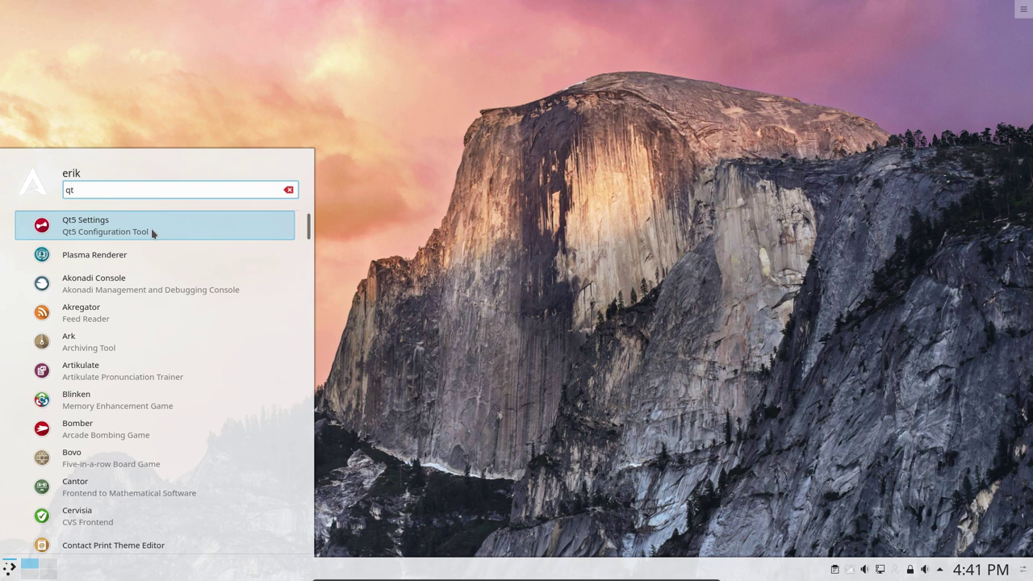
text(5ct)
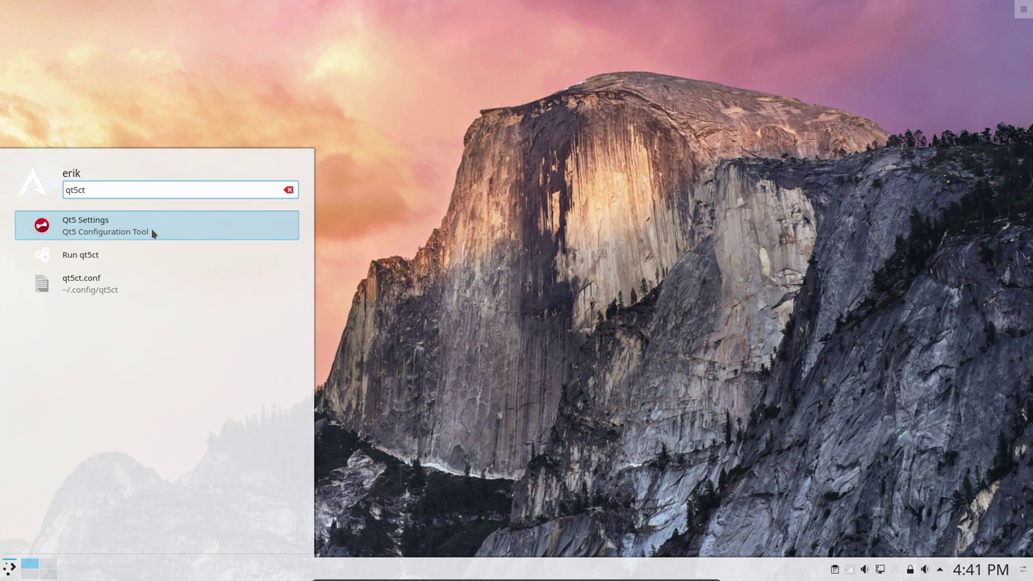
click(152, 233)
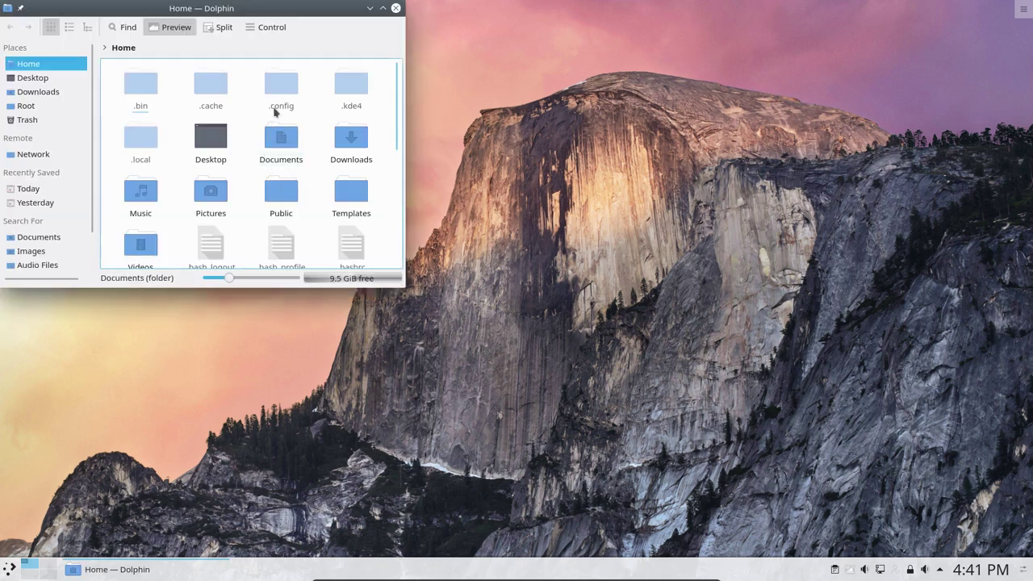
Browse in Dolphin to the hidden .config/qt5ct folder in Home.
click(280, 85)
scroll(270, 235, down, 1)
scroll(270, 235, down, 5)
scroll(270, 234, up, 2)
scroll(271, 230, up, 2)
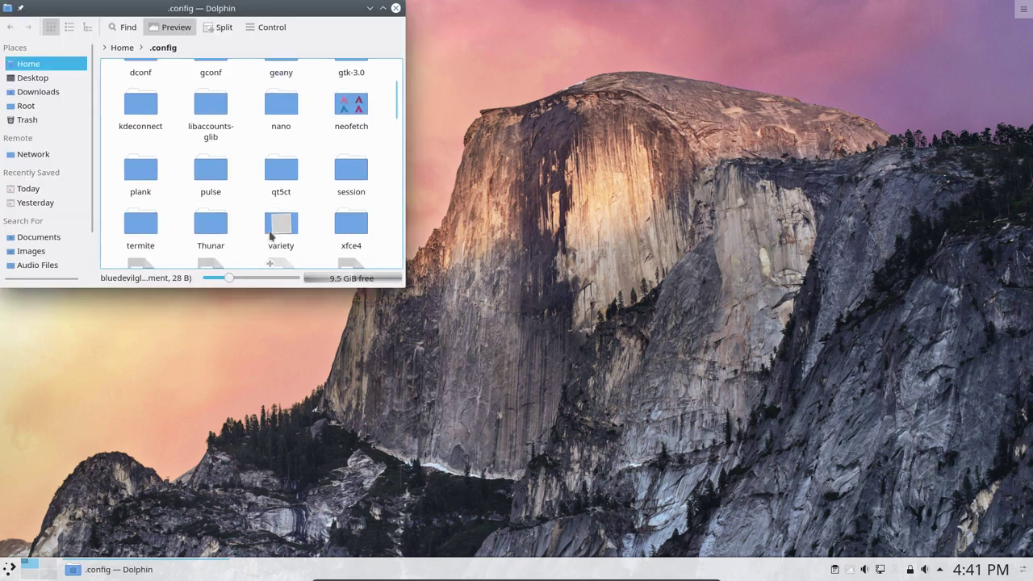
click(280, 169)
Open qt5ct.conf in Kate, highlight the Sardi-Arc icon_theme value, and un-maximize Kate.
click(258, 98)
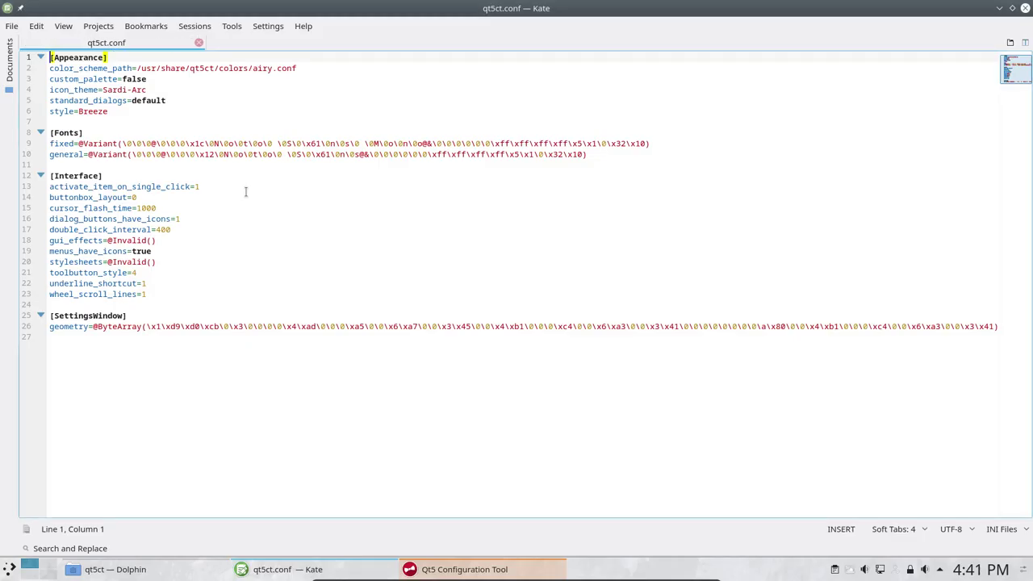
drag(102, 89, 146, 89)
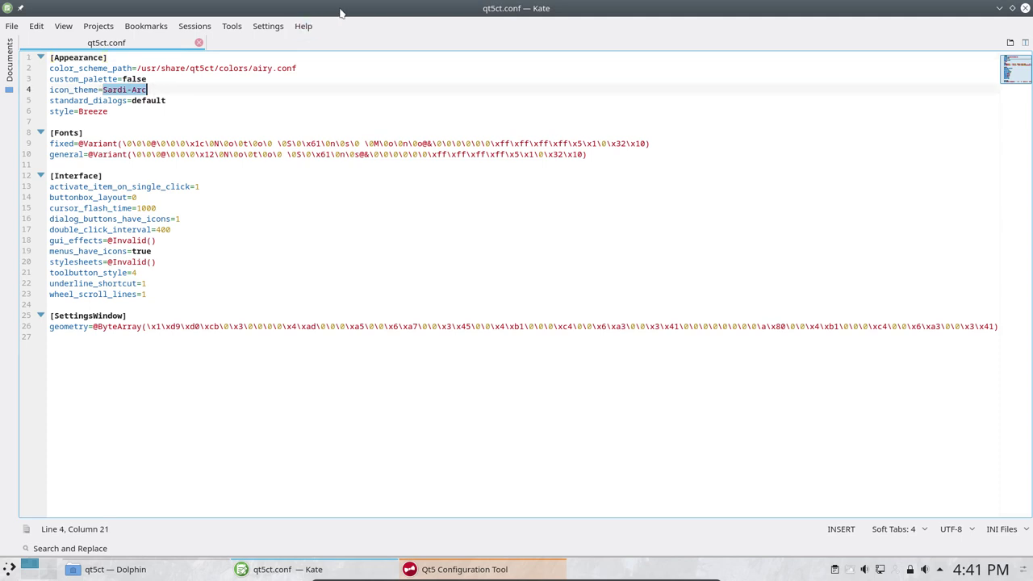
drag(343, 13, 516, 113)
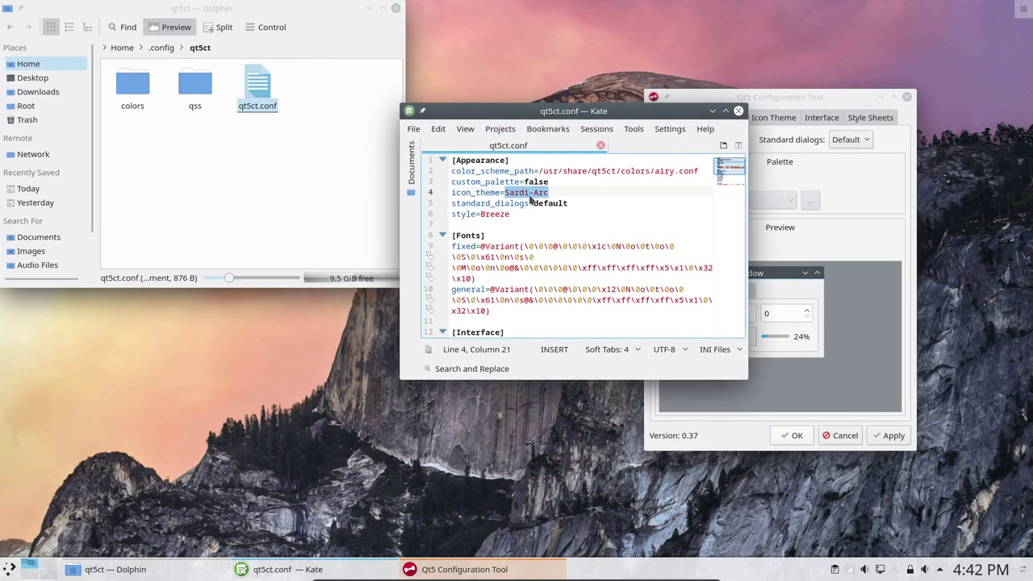
click(13, 571)
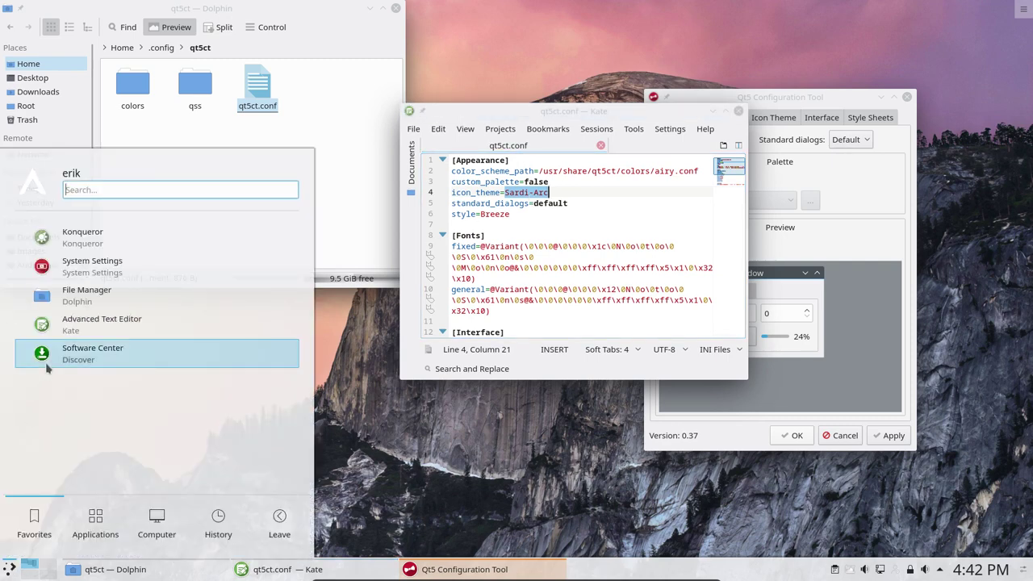
click(112, 273)
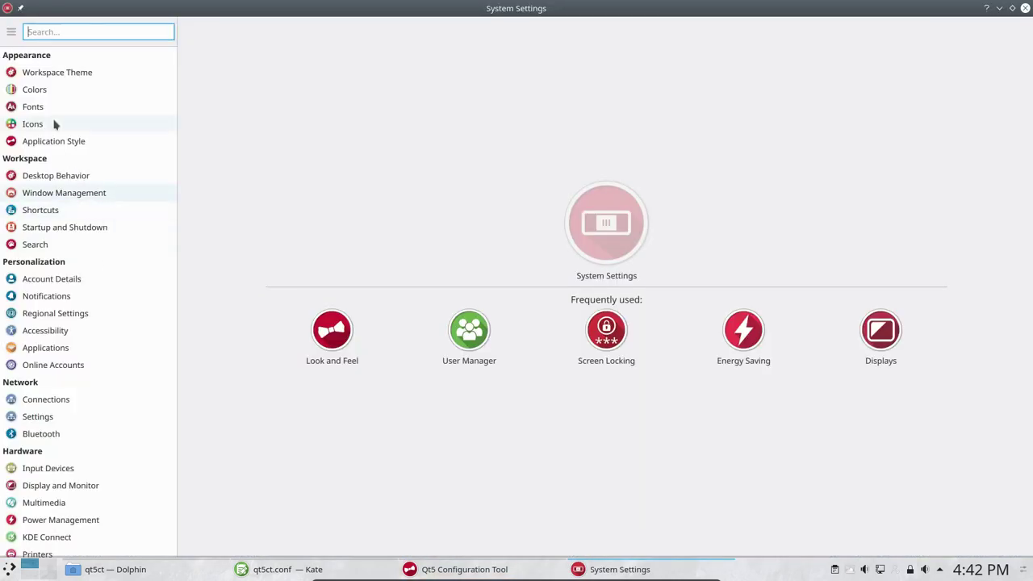
click(56, 123)
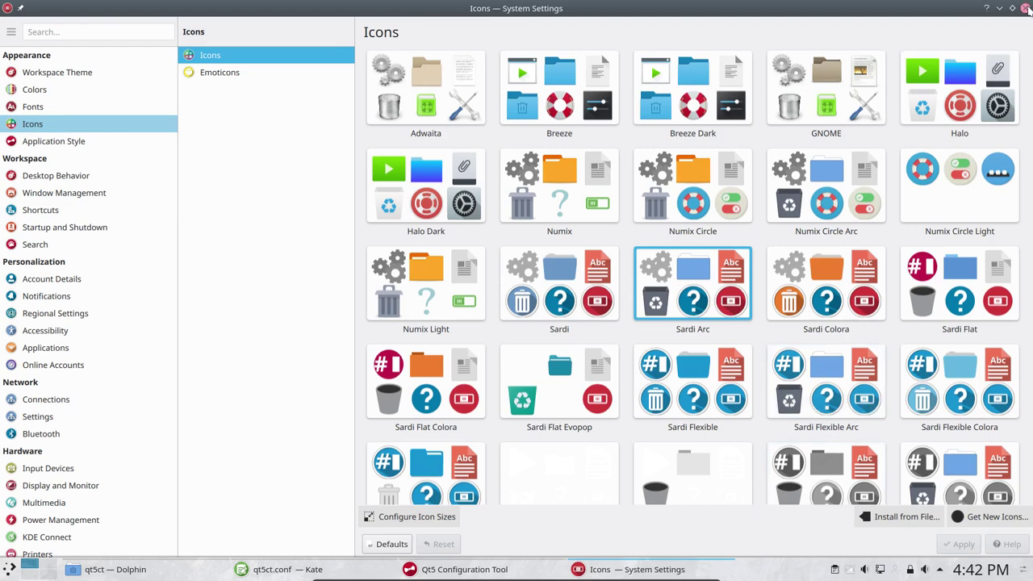
click(1025, 8)
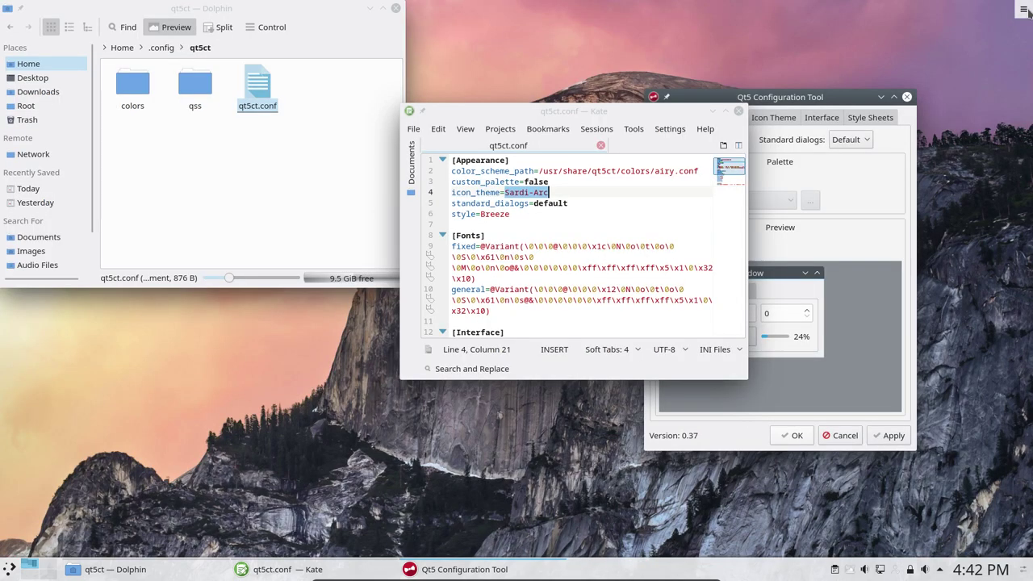
click(548, 193)
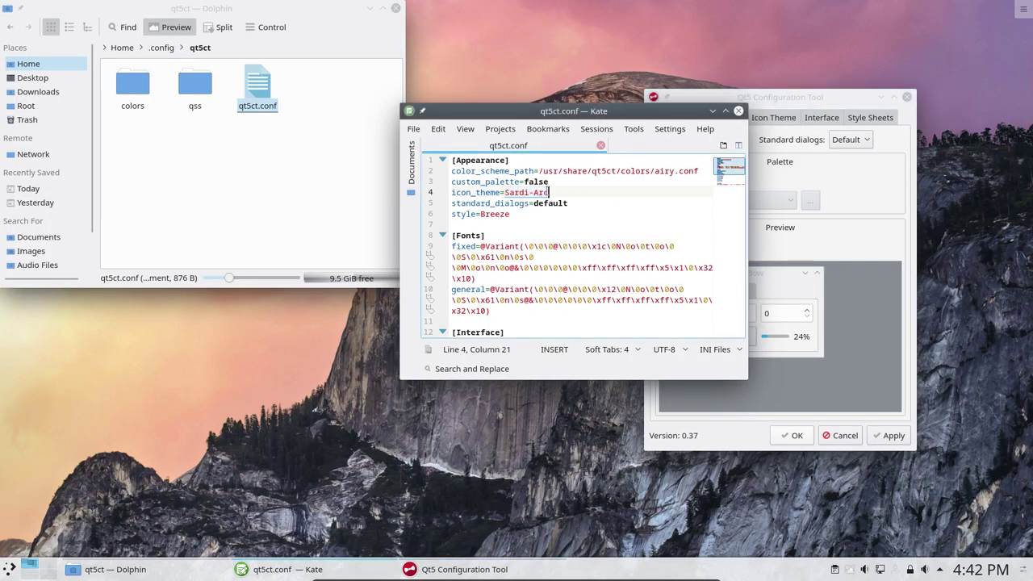
drag(504, 193, 548, 192)
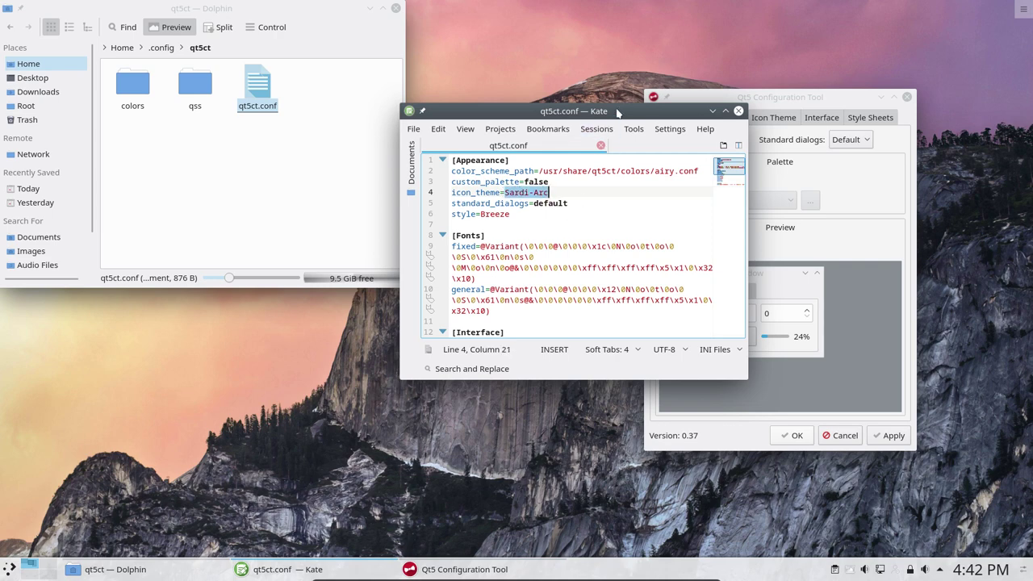
Apply Numix Circle Arc as the Qt icon theme, then reload qt5ct.conf in Kate showing Numix-Circle-Arc.
drag(618, 112, 390, 219)
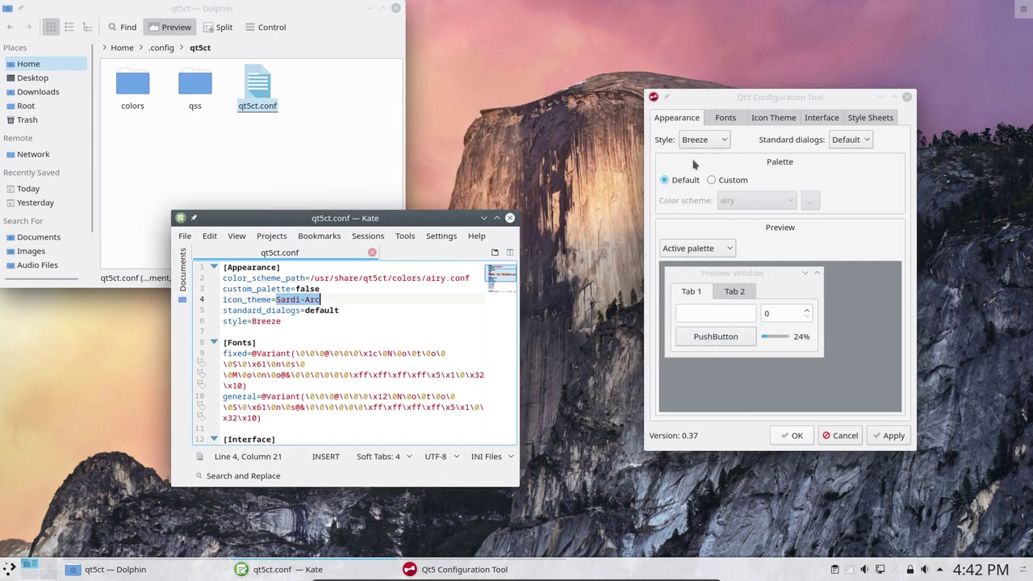
click(768, 121)
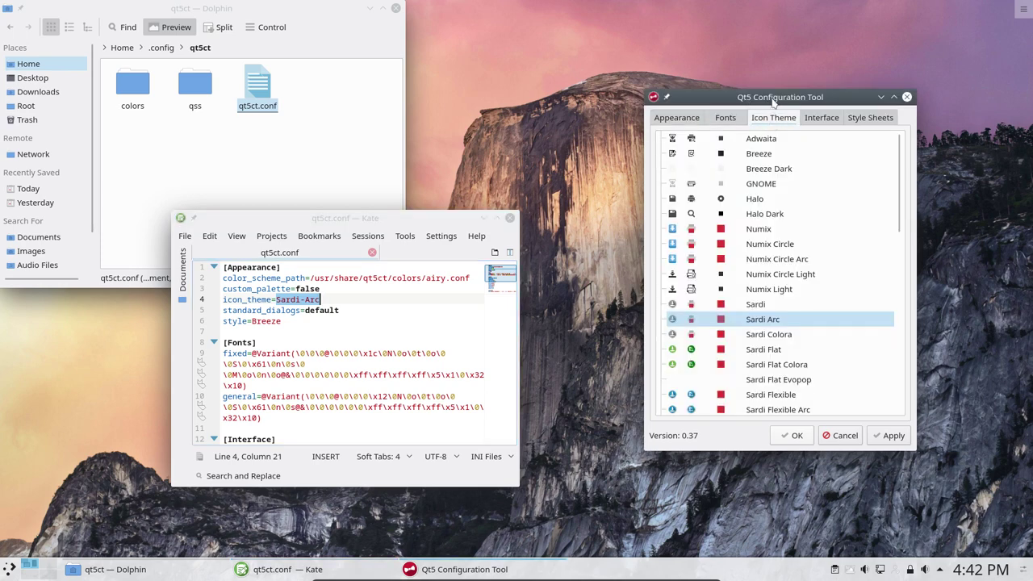
drag(773, 102, 833, 97)
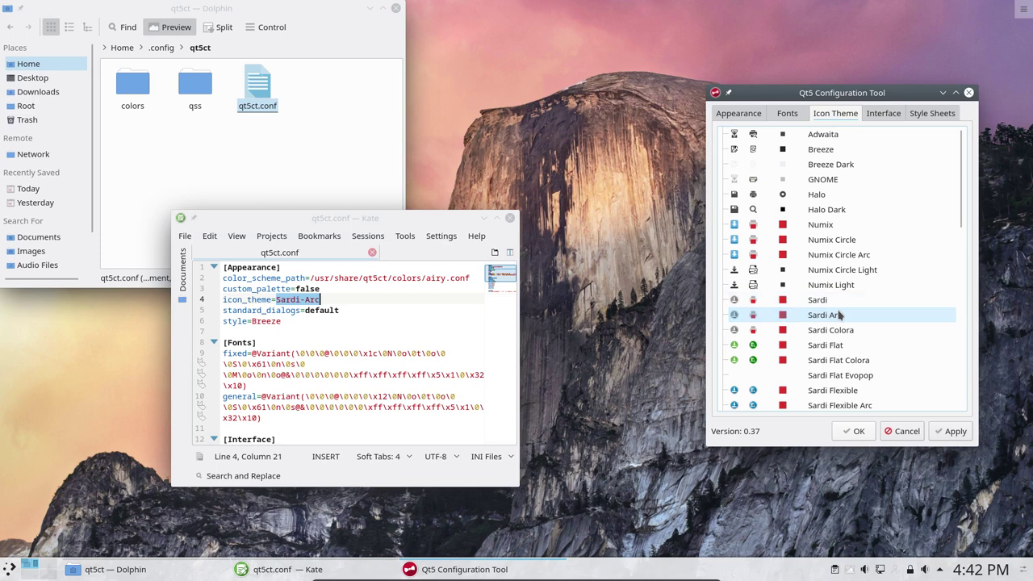
click(840, 255)
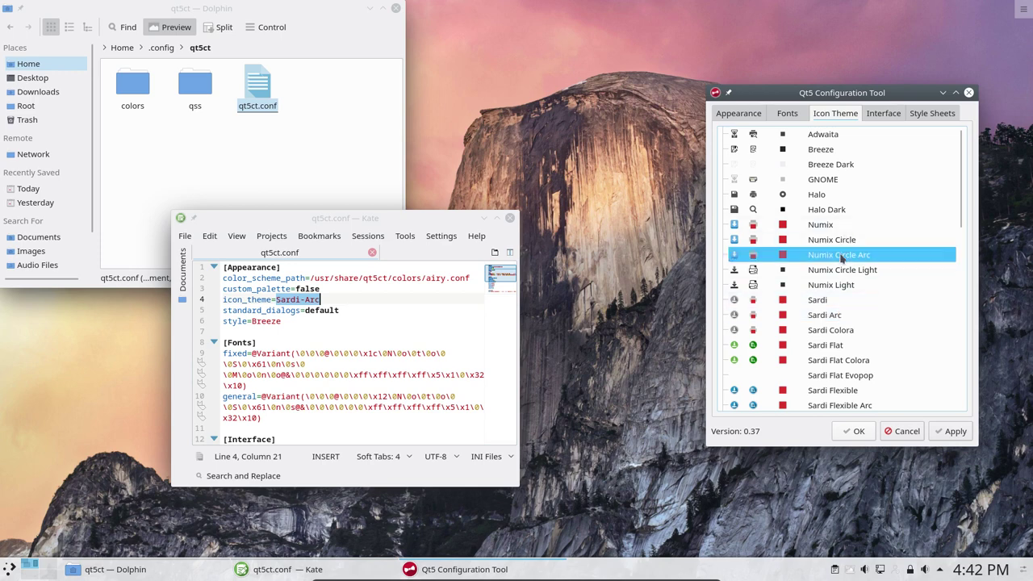
click(952, 431)
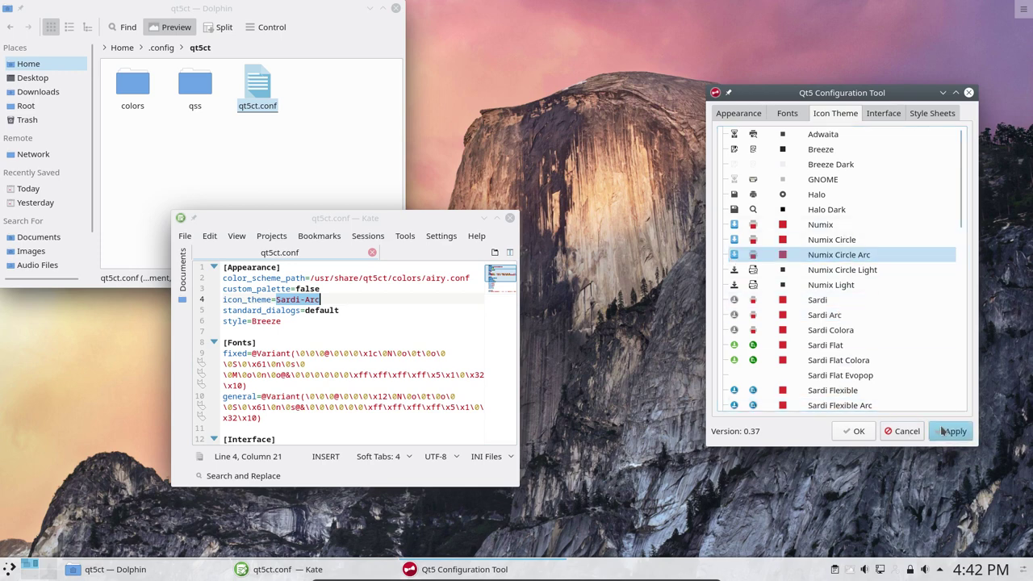
click(858, 432)
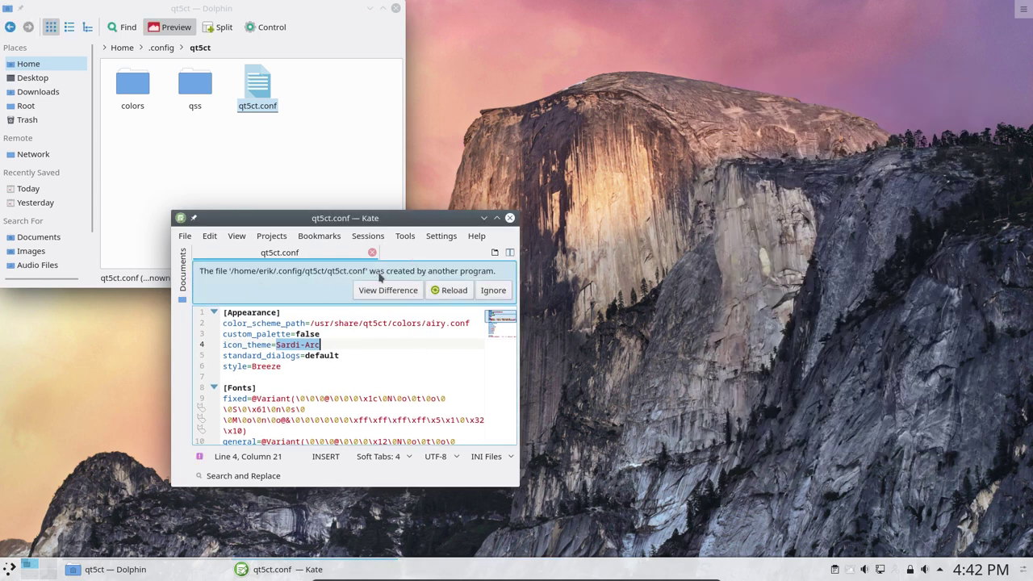
click(451, 292)
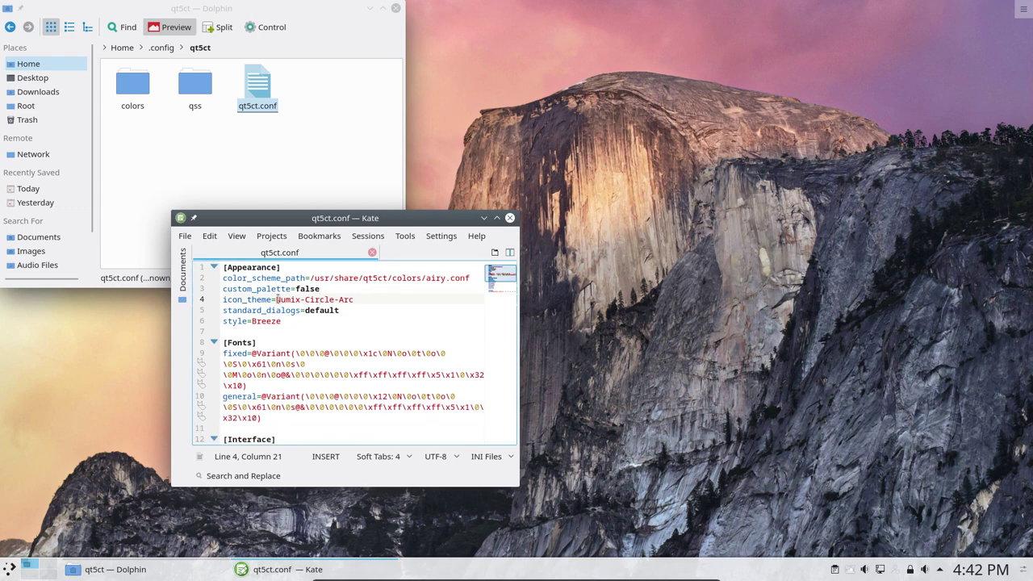
mouse_move(276, 299)
mouse_down()
mouse_move(337, 309)
mouse_move(357, 299)
mouse_up()
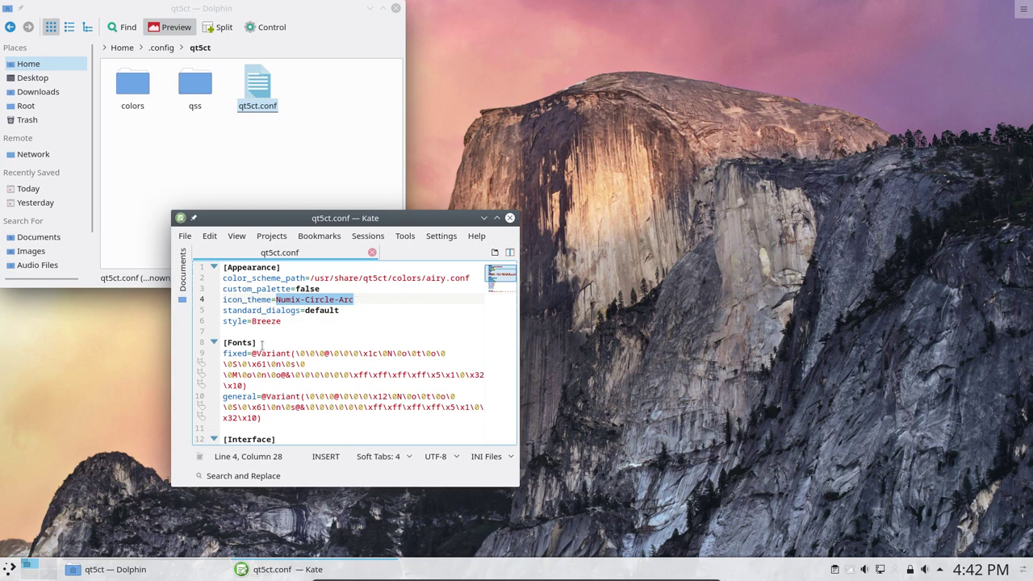
Reboot from the Kickoff Leave menu and log back in with the password.
click(11, 568)
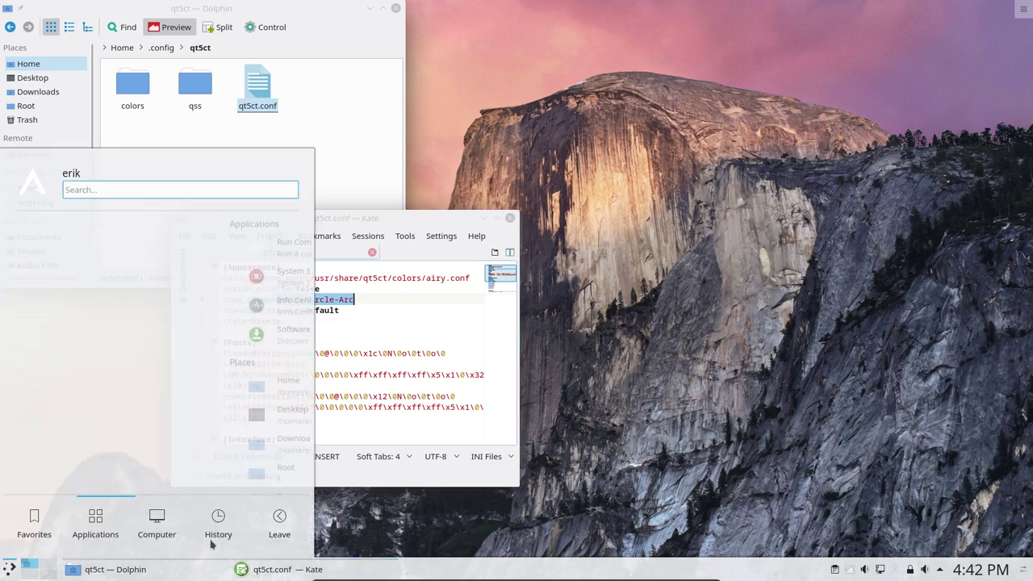
mouse_move(279, 524)
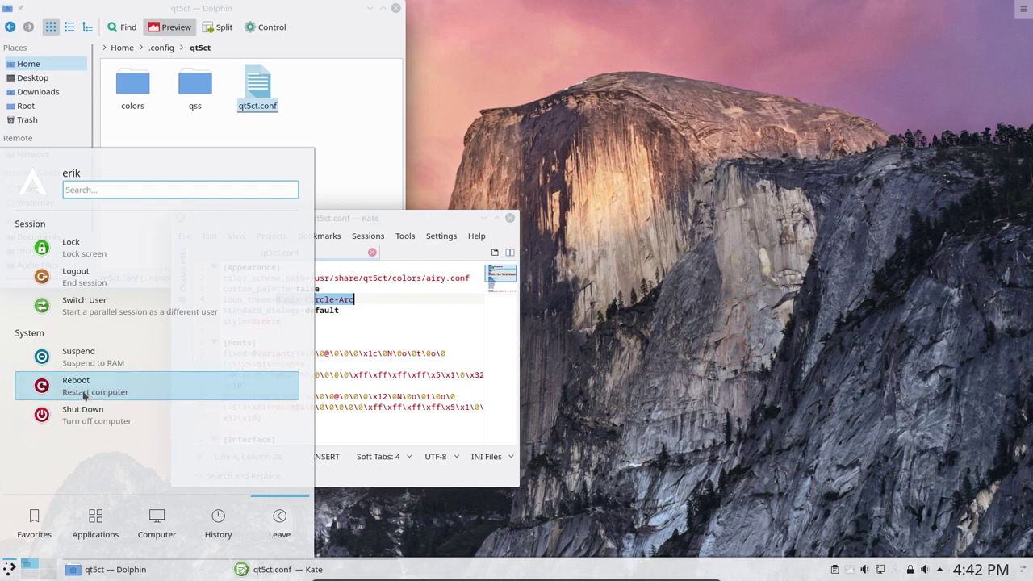
click(84, 387)
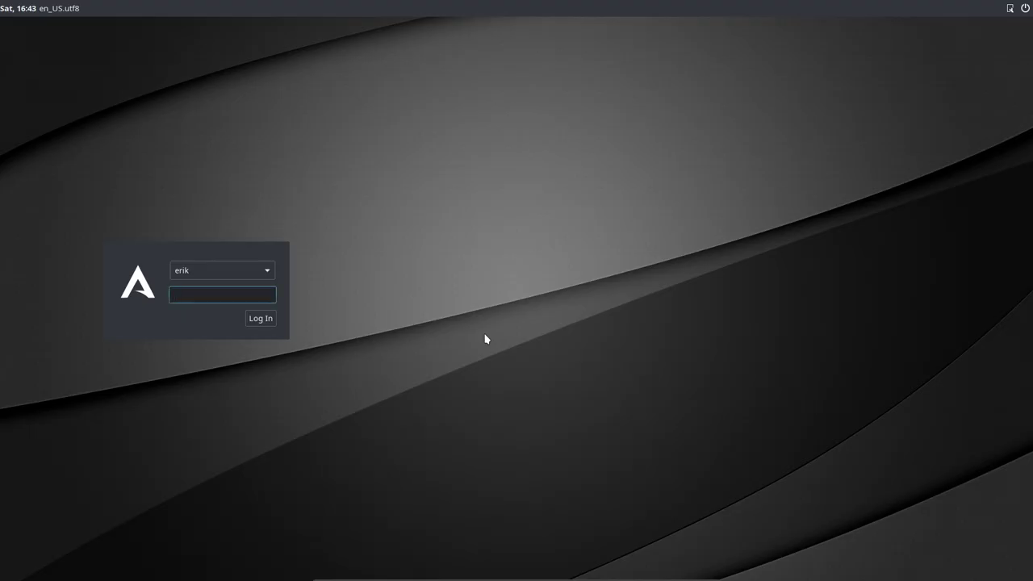
text(••••)
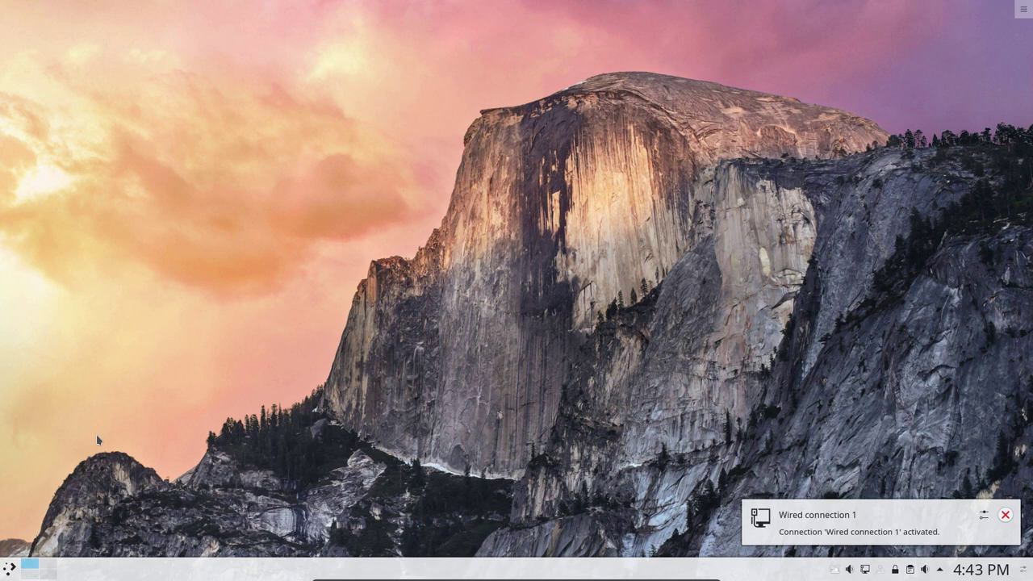
Open Home in Dolphin, enter the hidden .config folder, and move the window right.
click(8, 567)
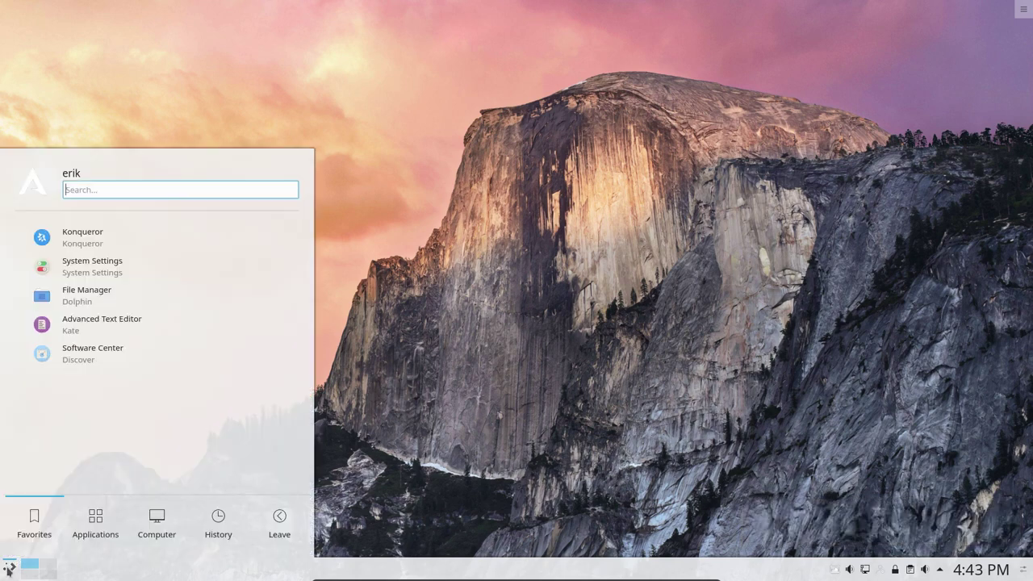
click(93, 530)
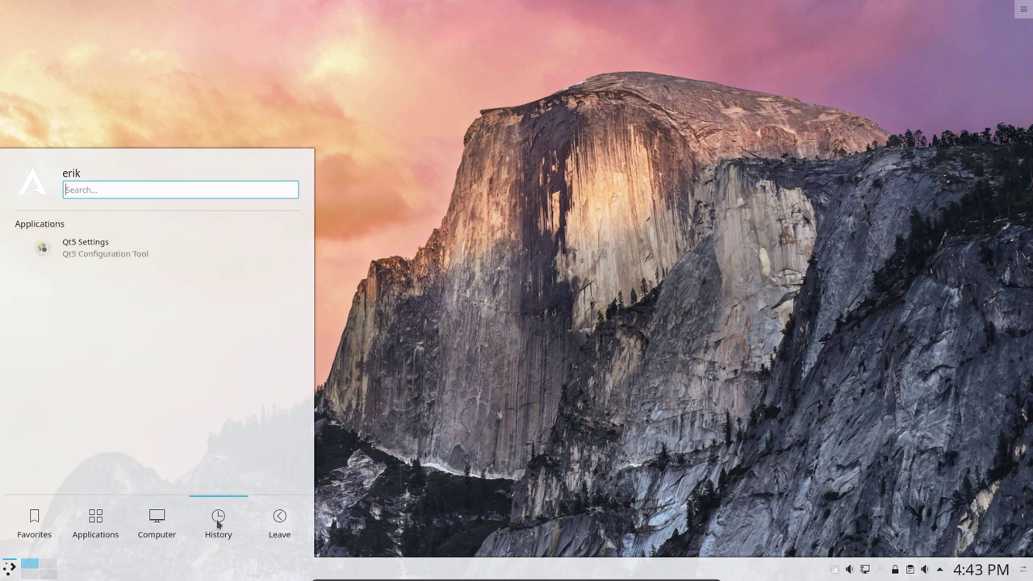
mouse_move(279, 524)
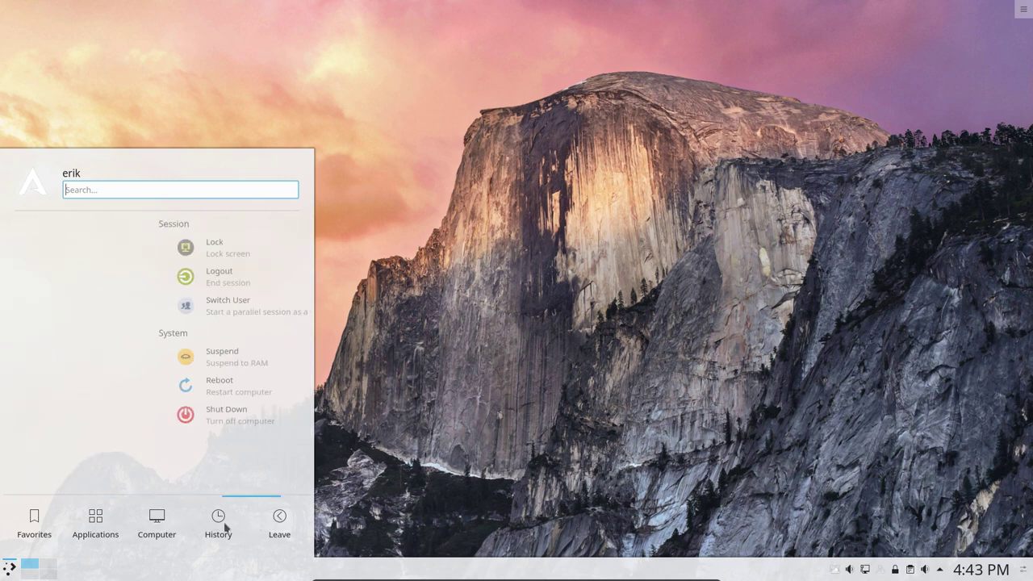
click(416, 330)
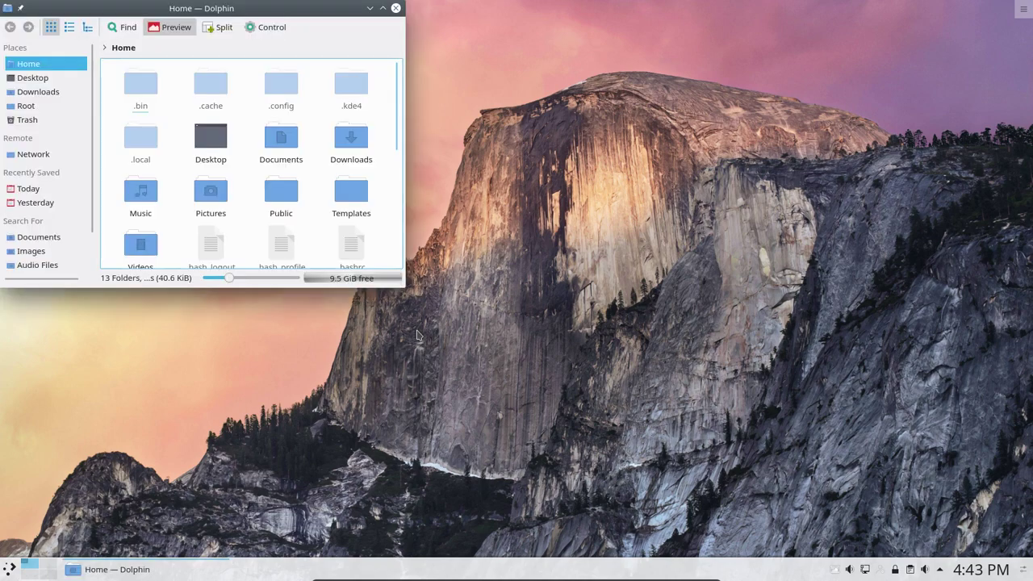
drag(266, 8, 784, 69)
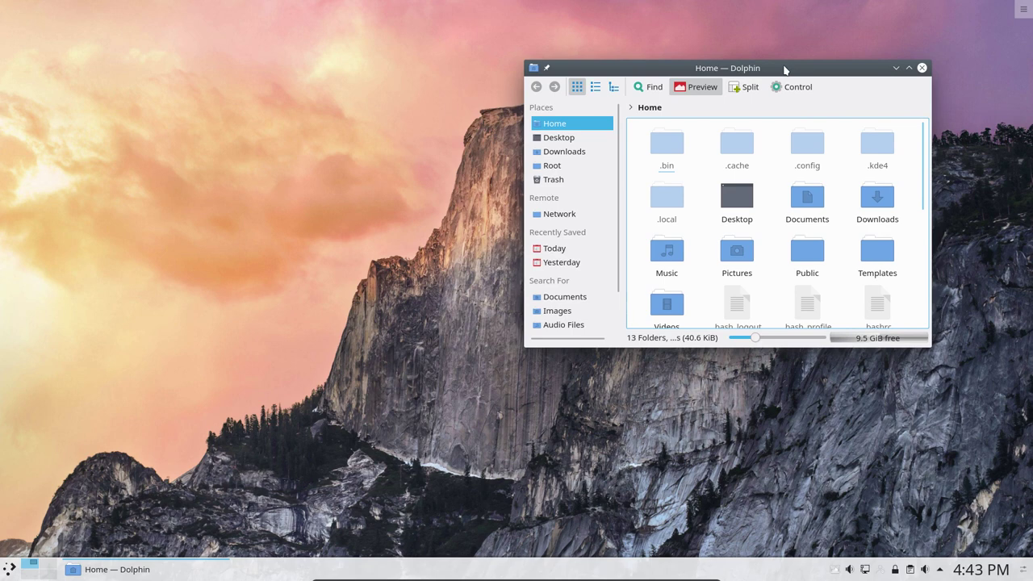
click(807, 145)
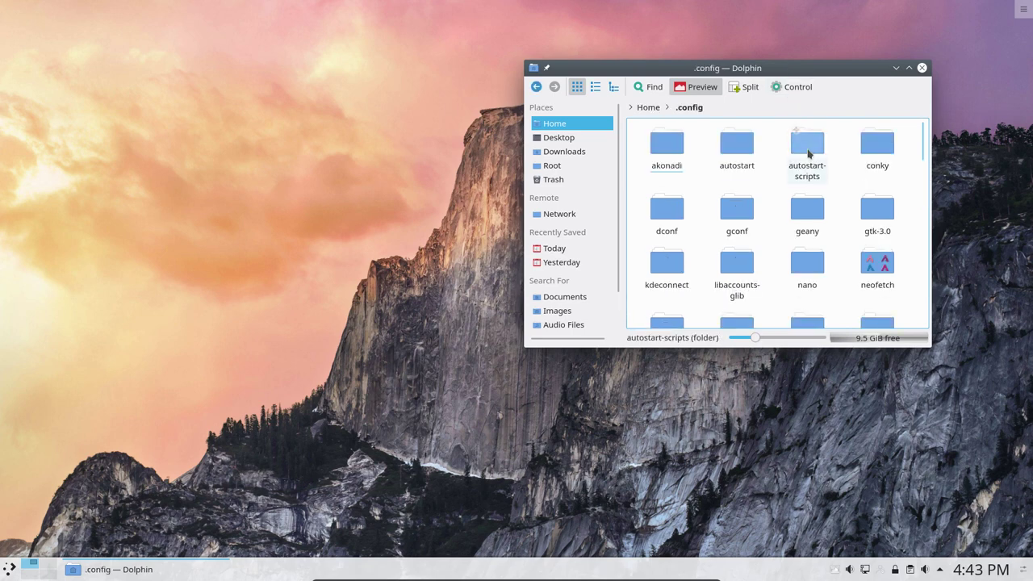
drag(813, 69, 1032, 164)
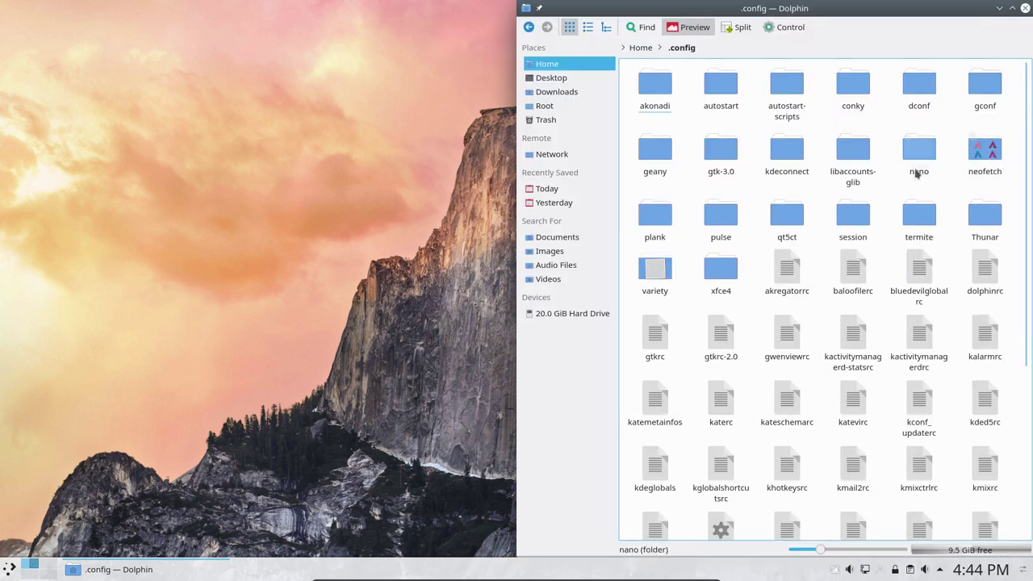
Open qt5ct/qt5ct.conf in Kate, confirm icon_theme=Numix-Circle-Arc, and close Kate.
click(784, 213)
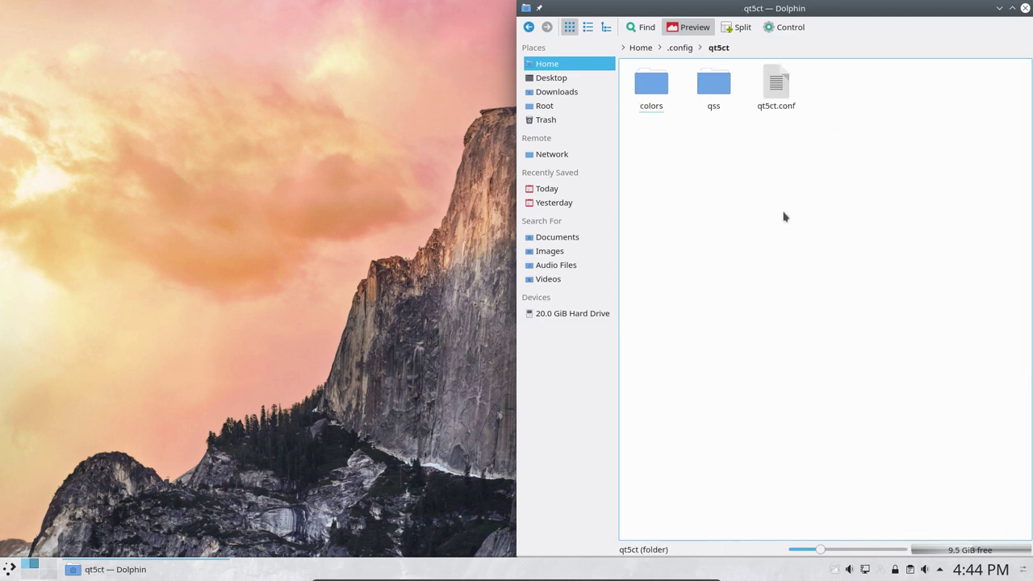
click(775, 83)
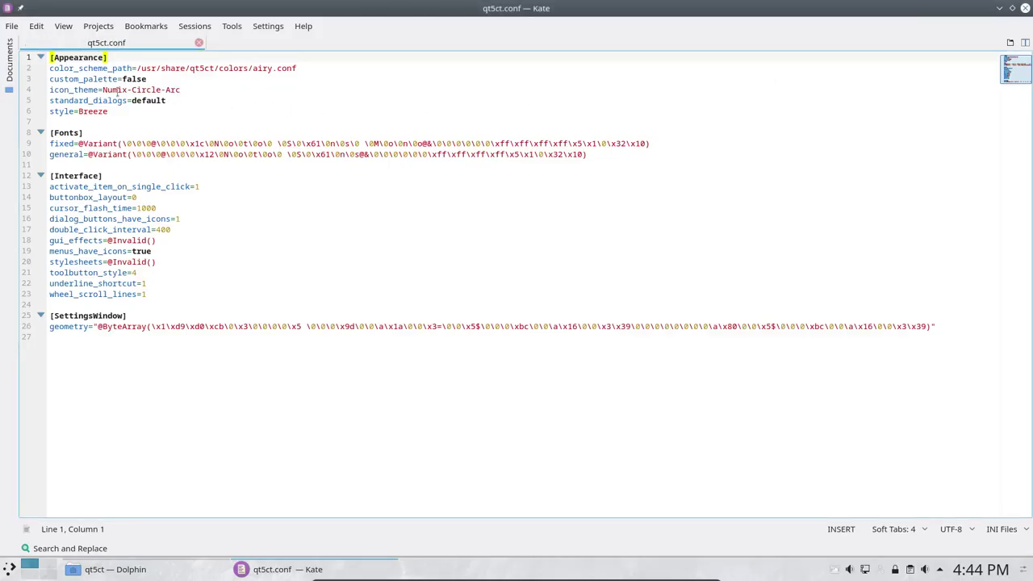
drag(104, 89, 196, 90)
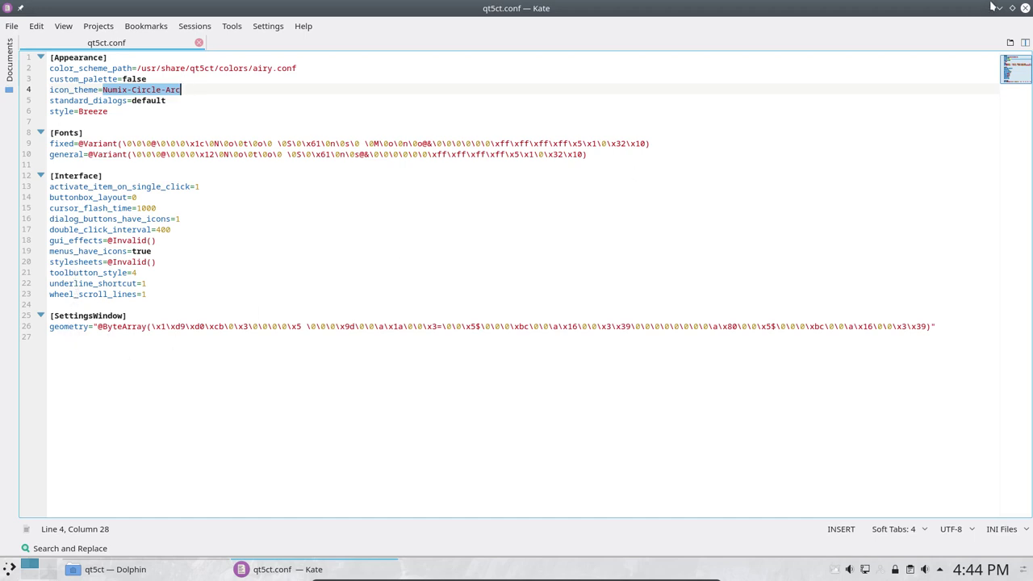
click(1025, 8)
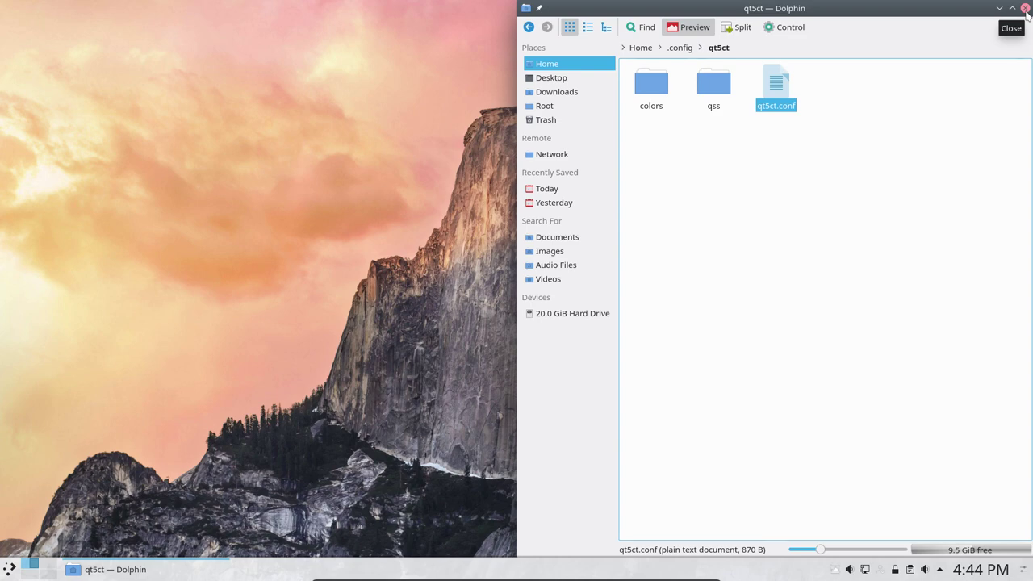
Close Dolphin and remove qt5ct in Konsole with sudo pacman -R qt5ct, confirming with password.
click(1025, 8)
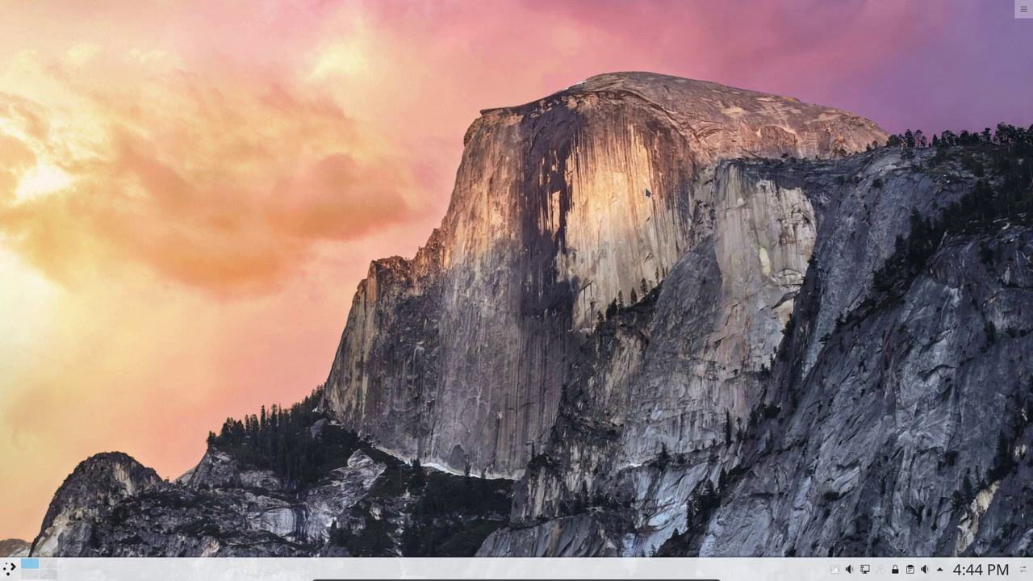
key(ctrl+alt+t)
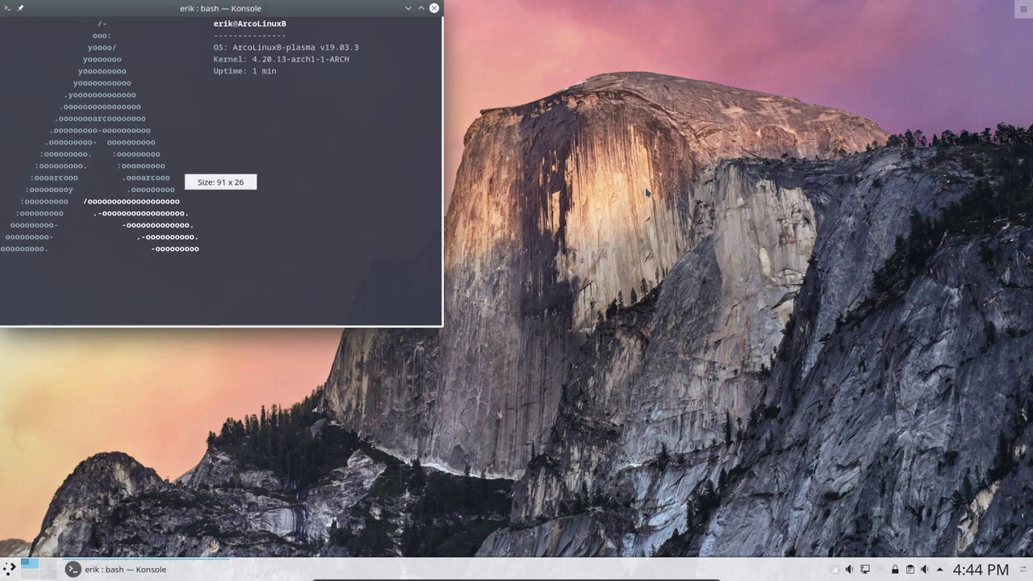
text(sudo pacman -R qt5ct)
key(Return)
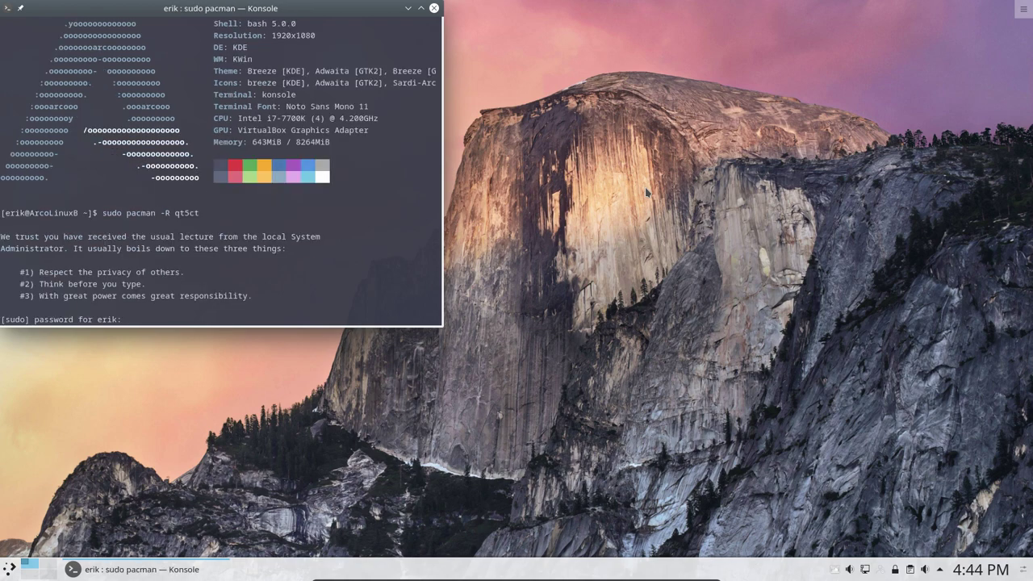
key(Return)
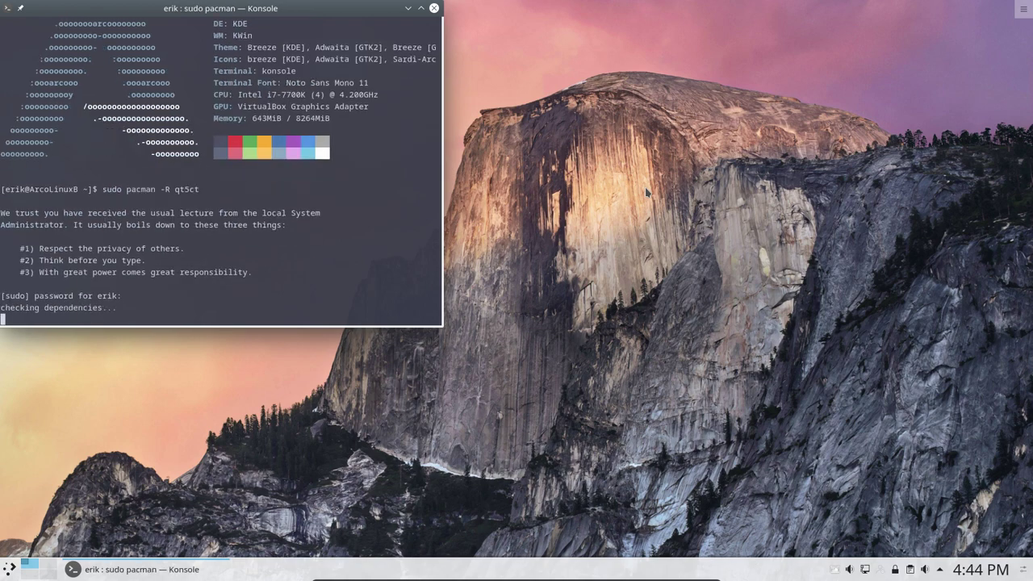
key(Return)
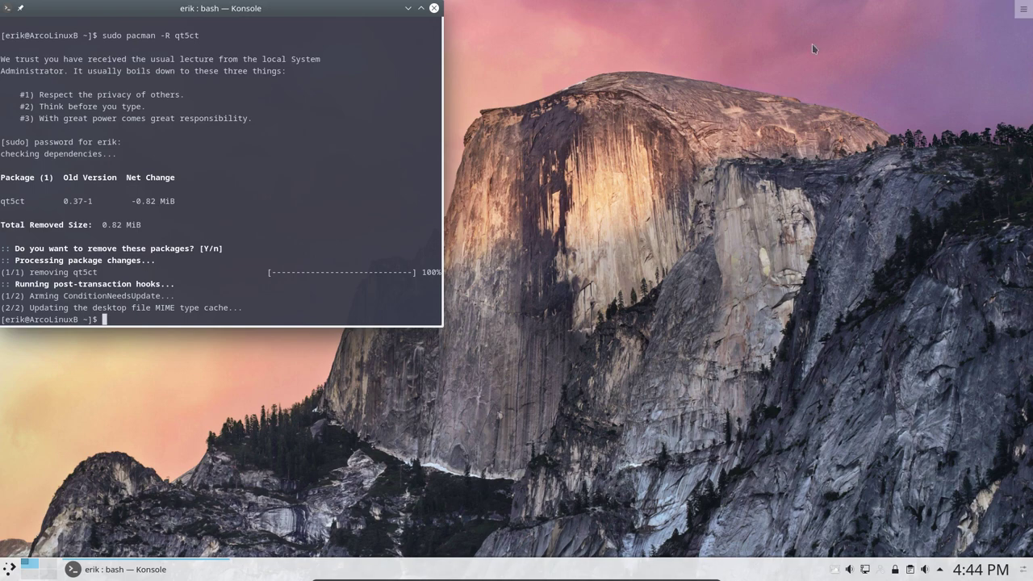
Close Konsole, launch System Settings, and open its Icons page showing Breeze as current.
click(433, 8)
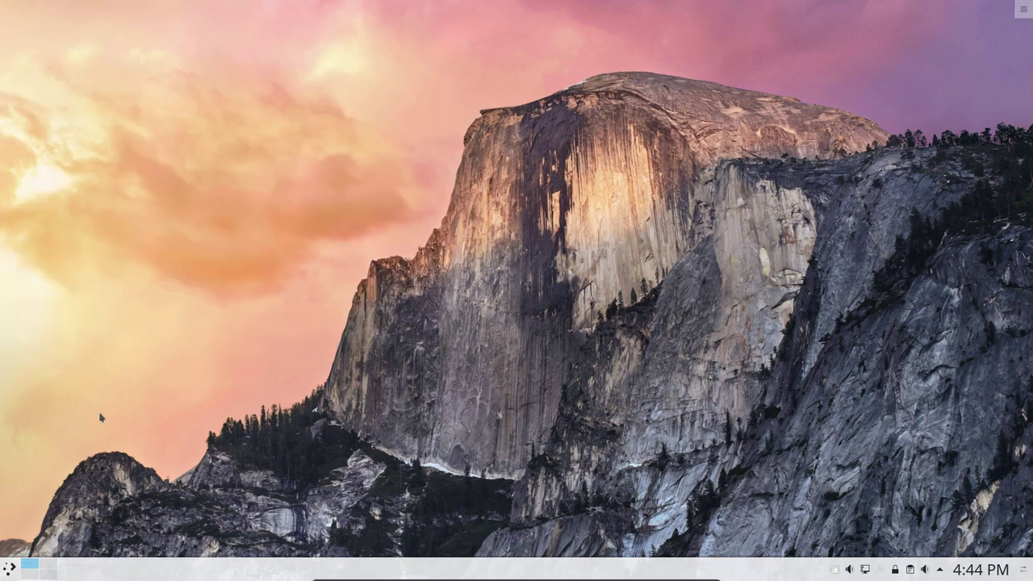
click(10, 569)
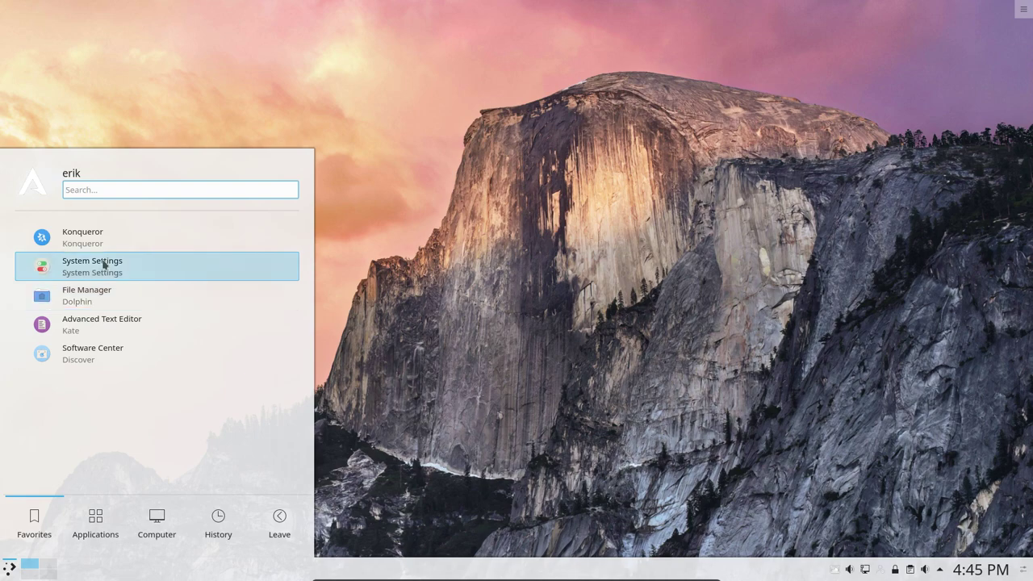
click(104, 264)
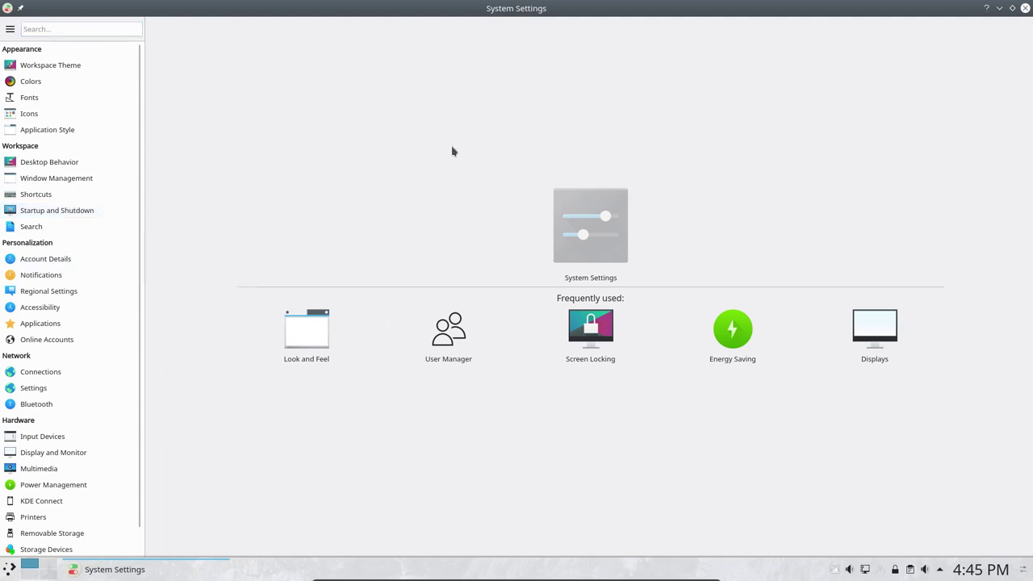
click(15, 569)
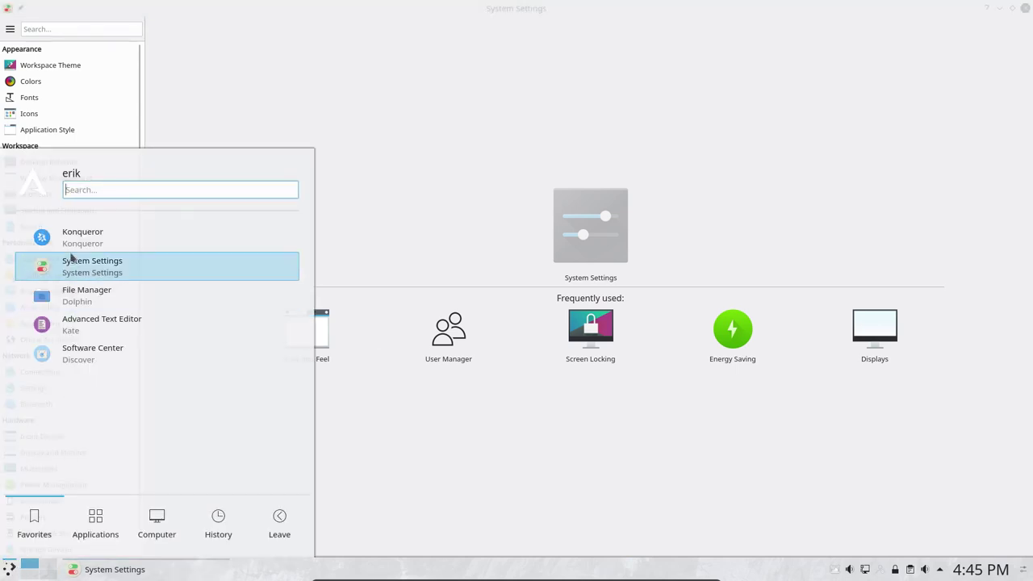
click(76, 531)
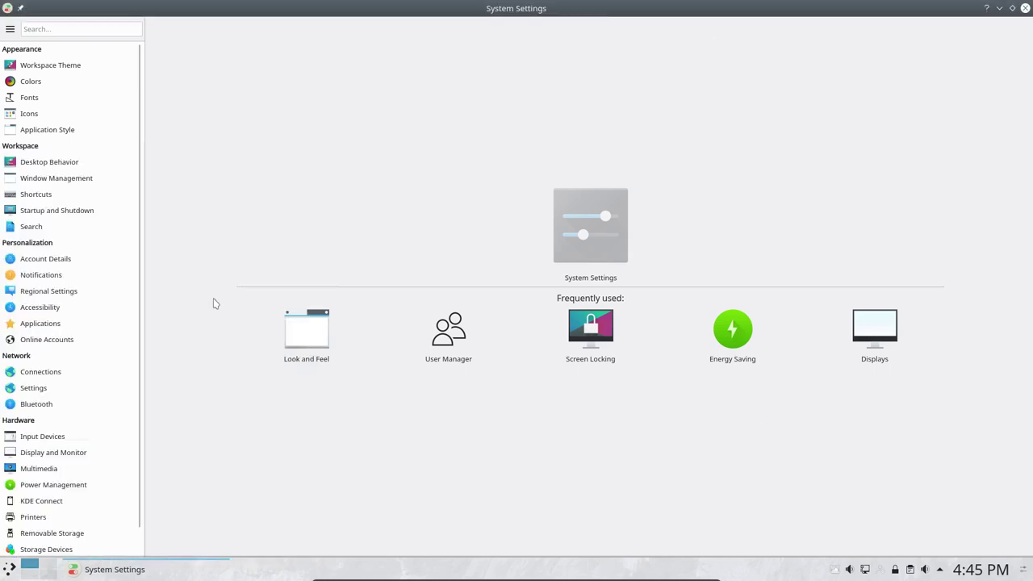
click(32, 117)
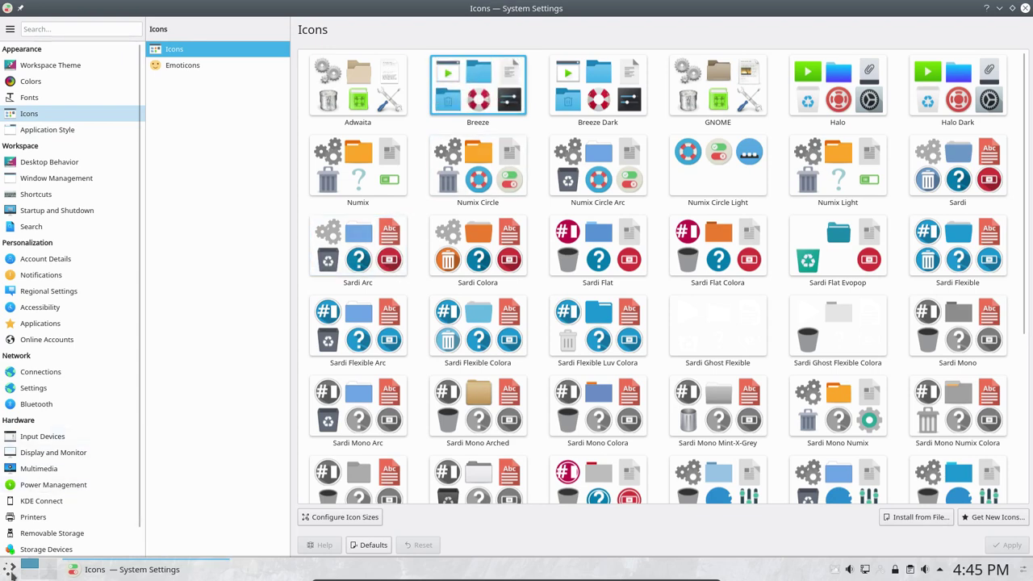
Reboot via the launcher's Leave options, cancelling the first restart countdown before restarting.
click(10, 569)
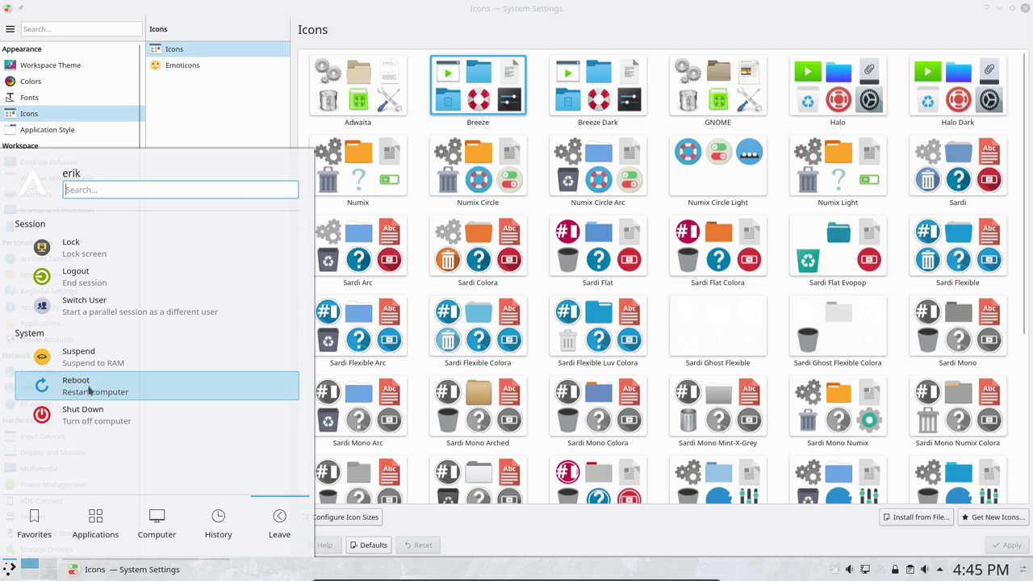
click(85, 391)
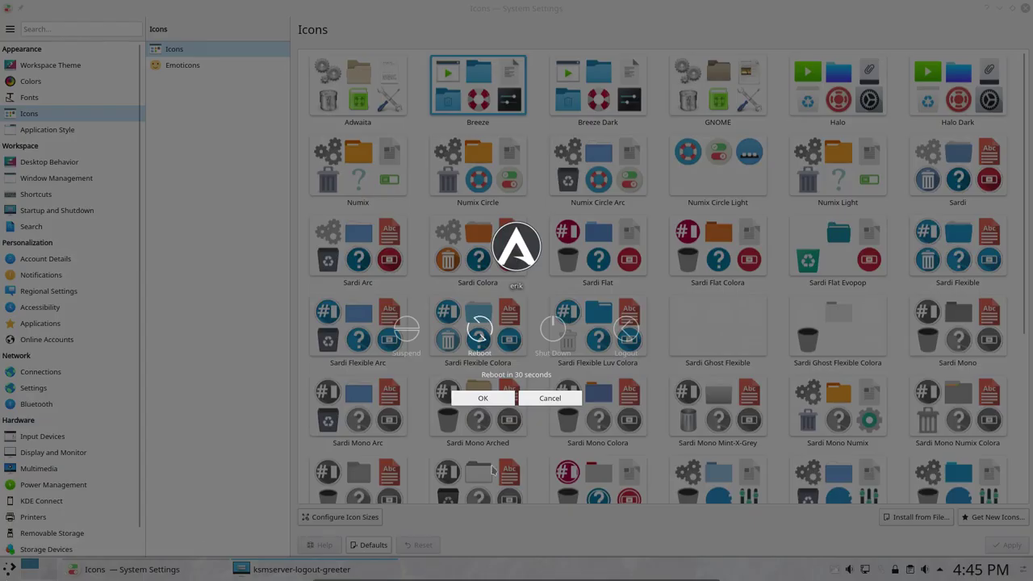
click(560, 398)
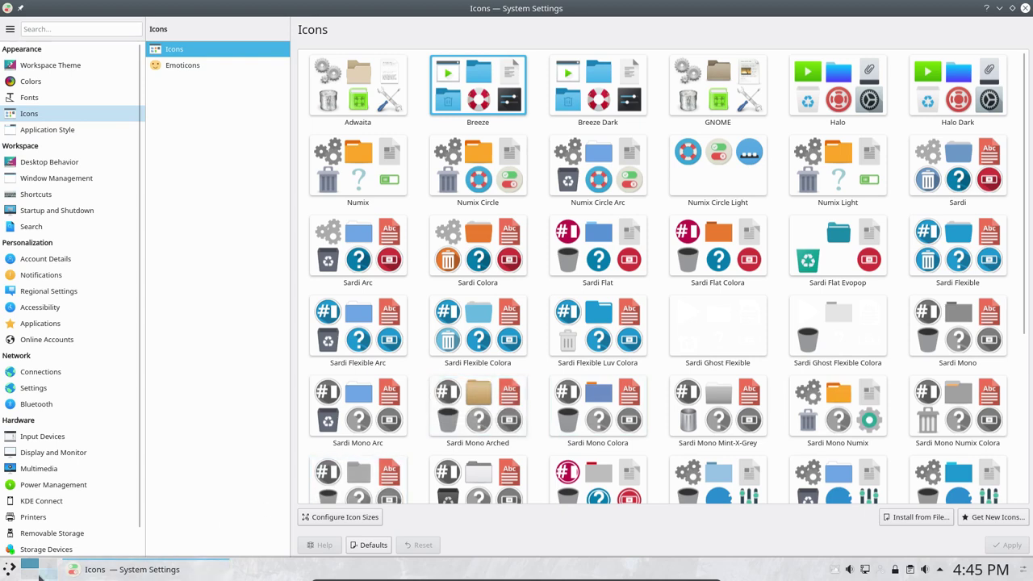
click(10, 569)
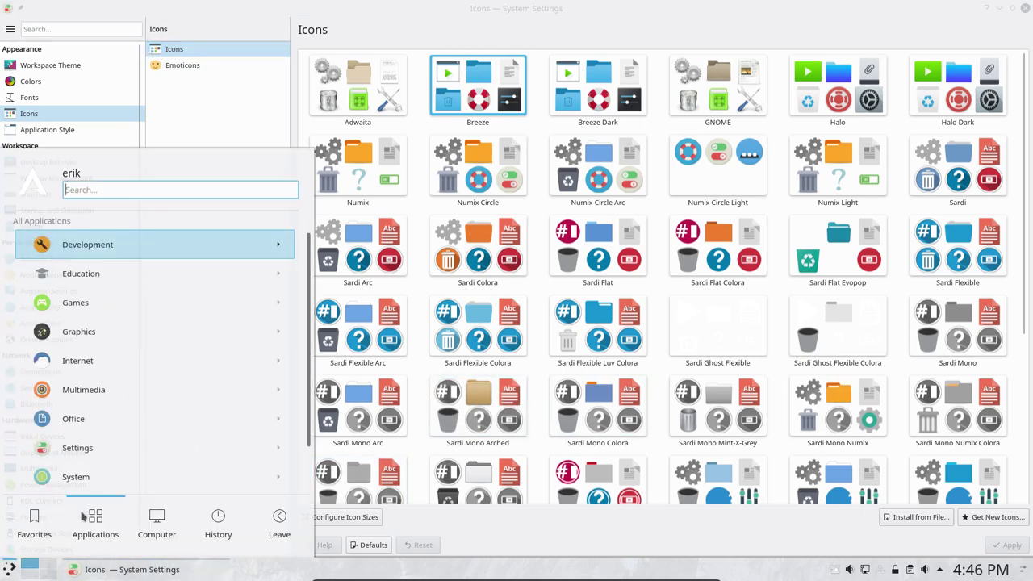
mouse_move(279, 522)
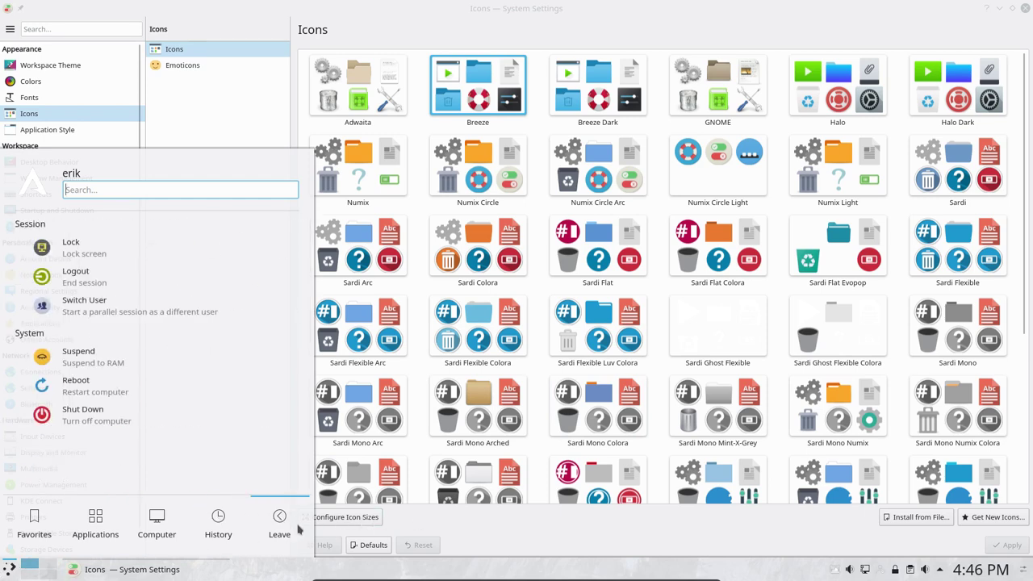
click(309, 381)
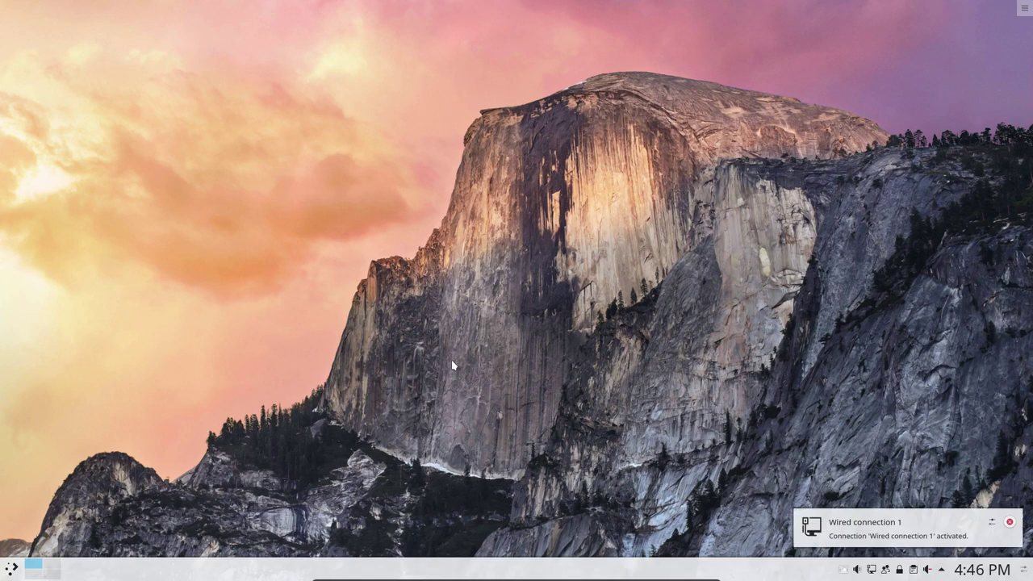
Open ~/.config/kdeglobals in Kate from a maximized Dolphin window.
click(13, 568)
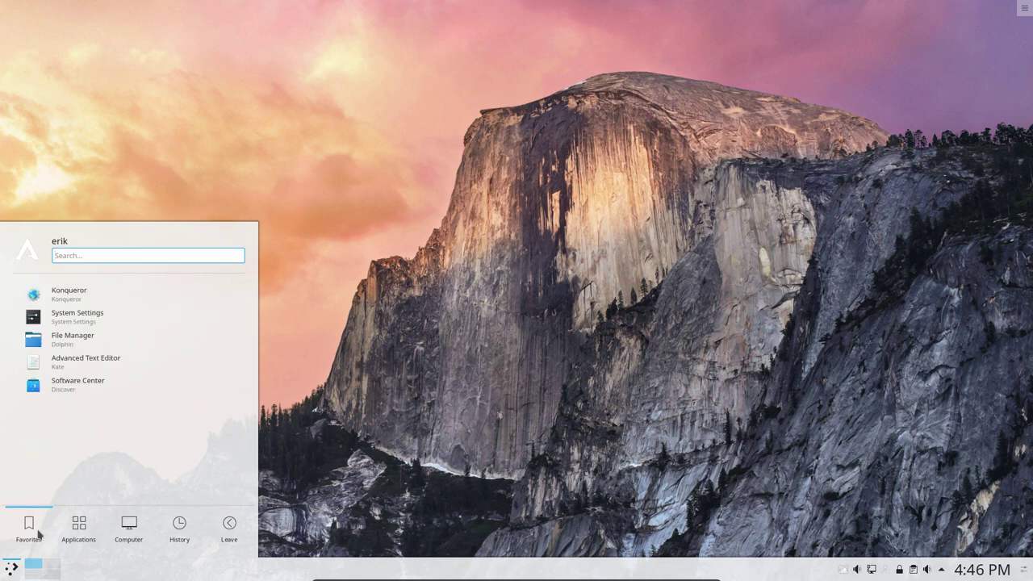
click(90, 339)
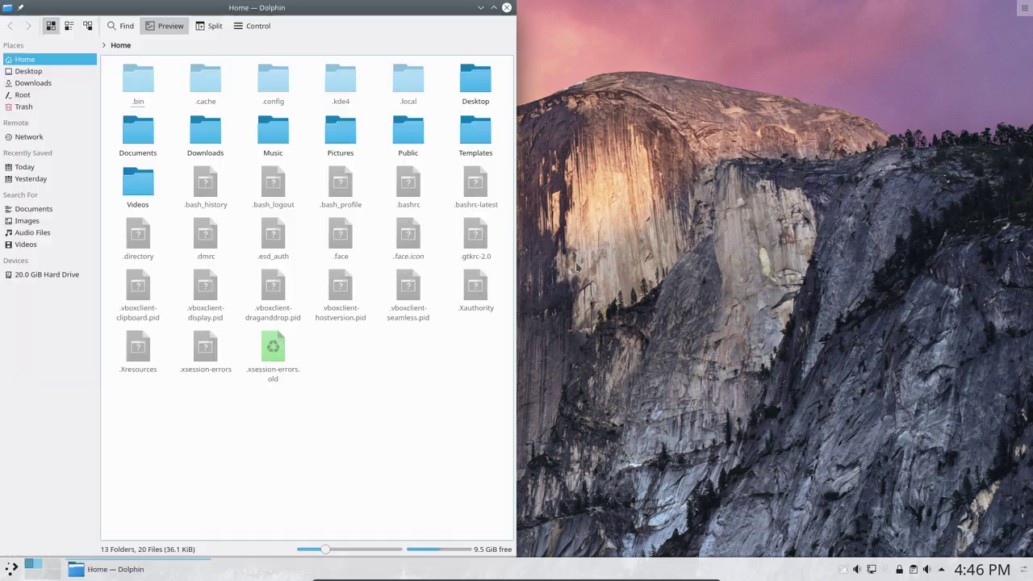
click(271, 76)
double_click(339, 14)
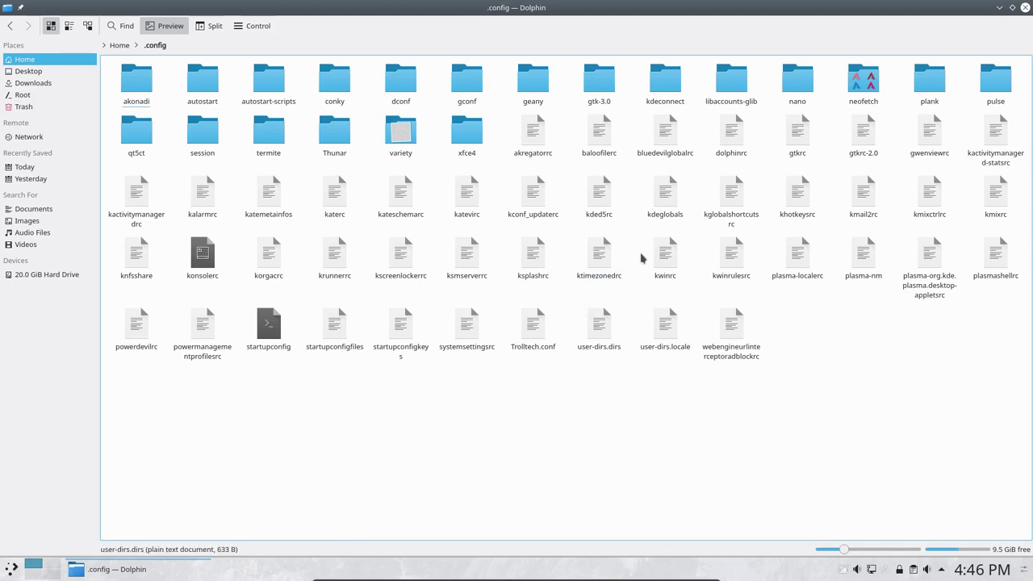
click(670, 193)
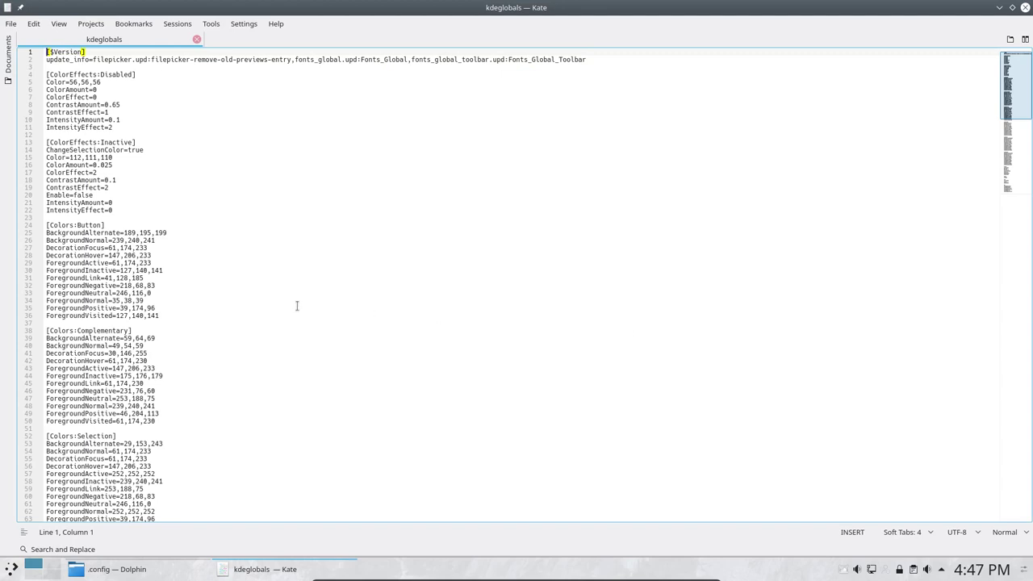
Scroll kdeglobals to the [Icons] section and highlight its Theme=breeze line.
scroll(277, 341, down, 20)
scroll(276, 342, down, 3)
scroll(277, 341, down, 1)
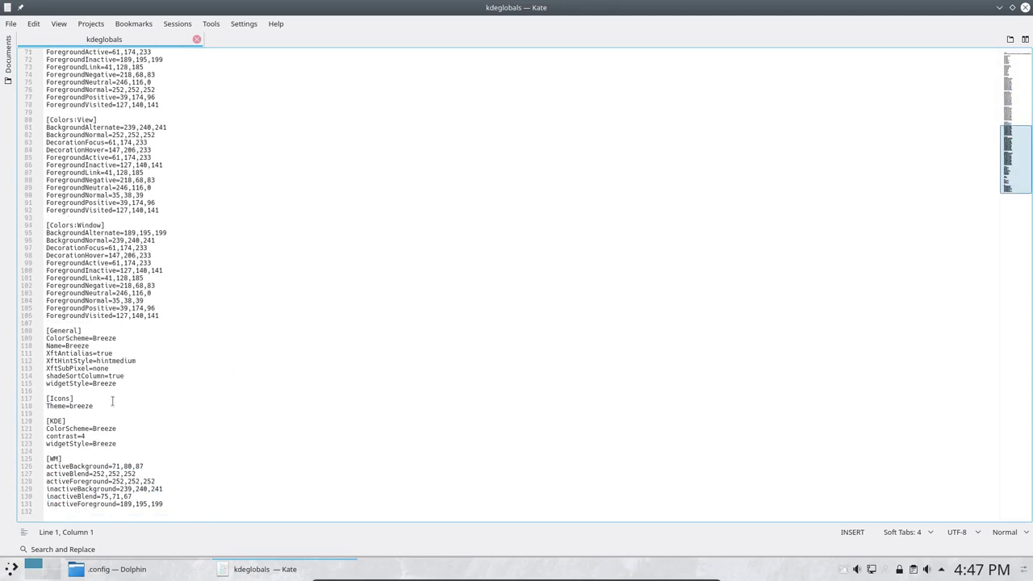
drag(105, 406, 33, 405)
key(shift+Up)
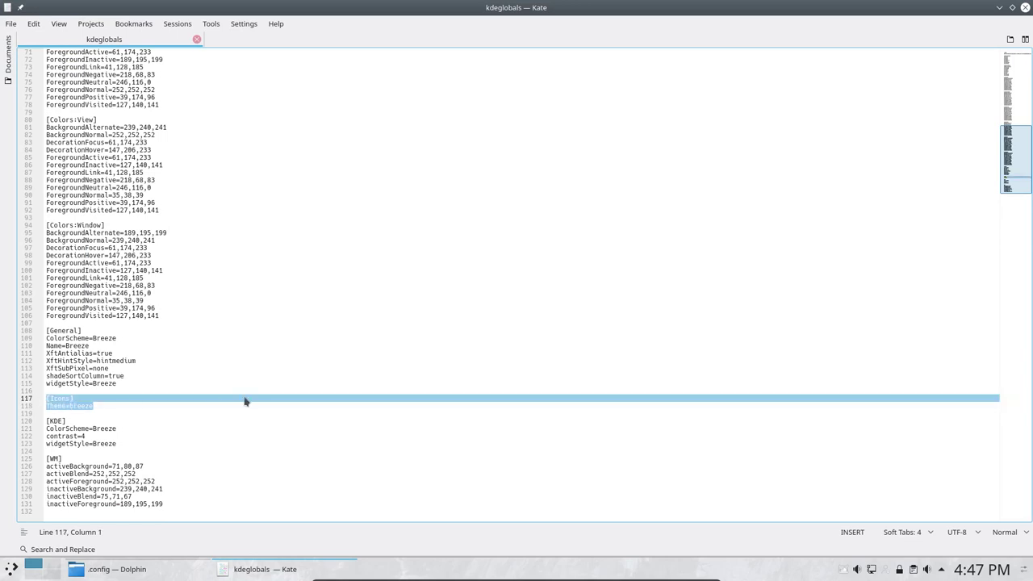
click(142, 406)
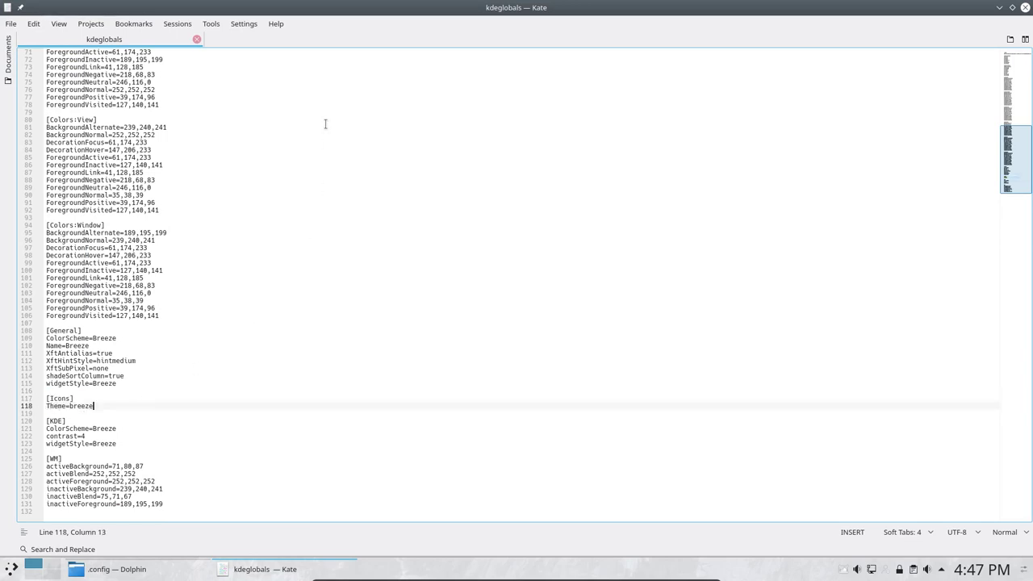
Restore the Kate window, reopen kdeglobals, and close the file manager.
double_click(476, 11)
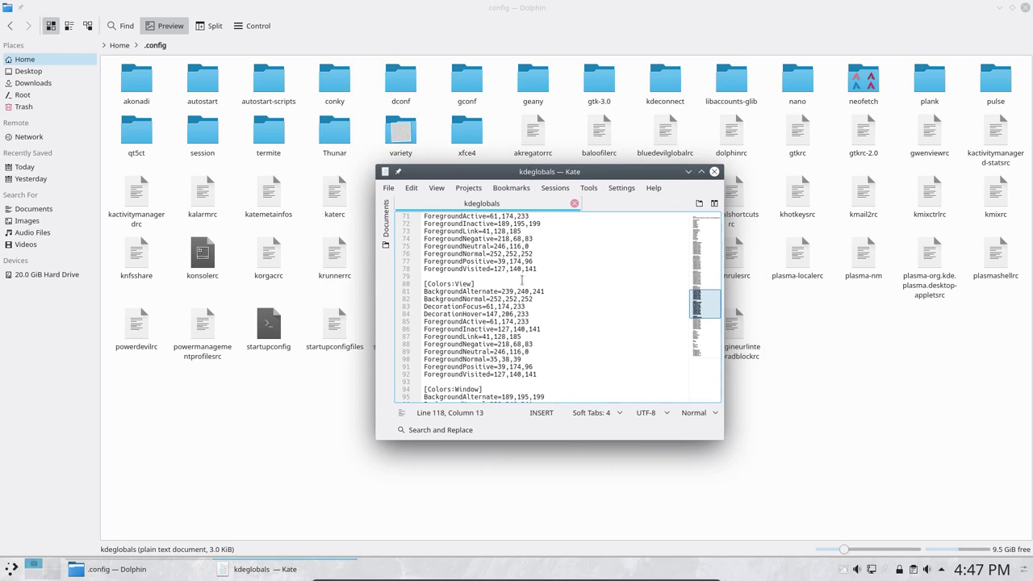
click(714, 171)
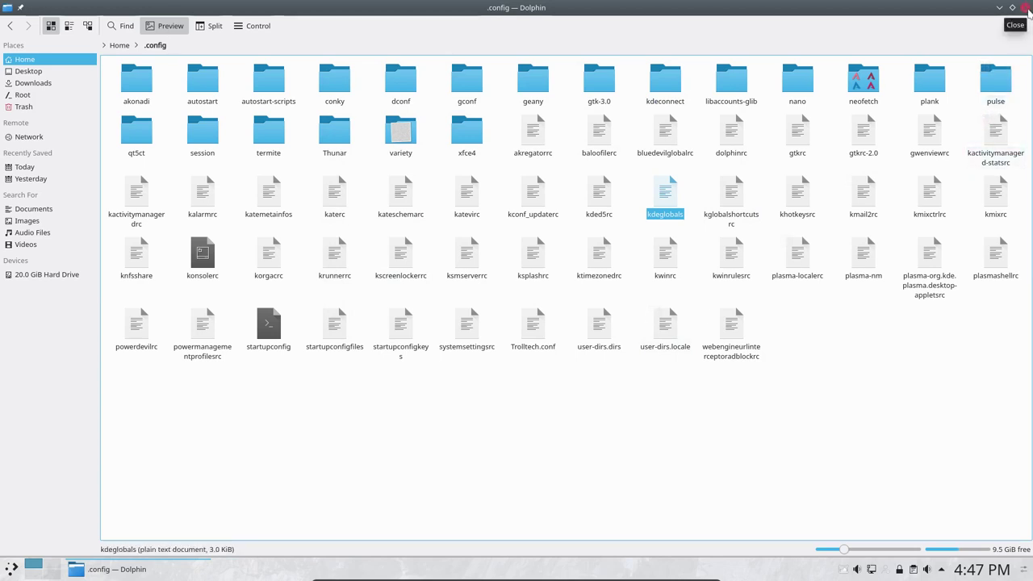
click(664, 190)
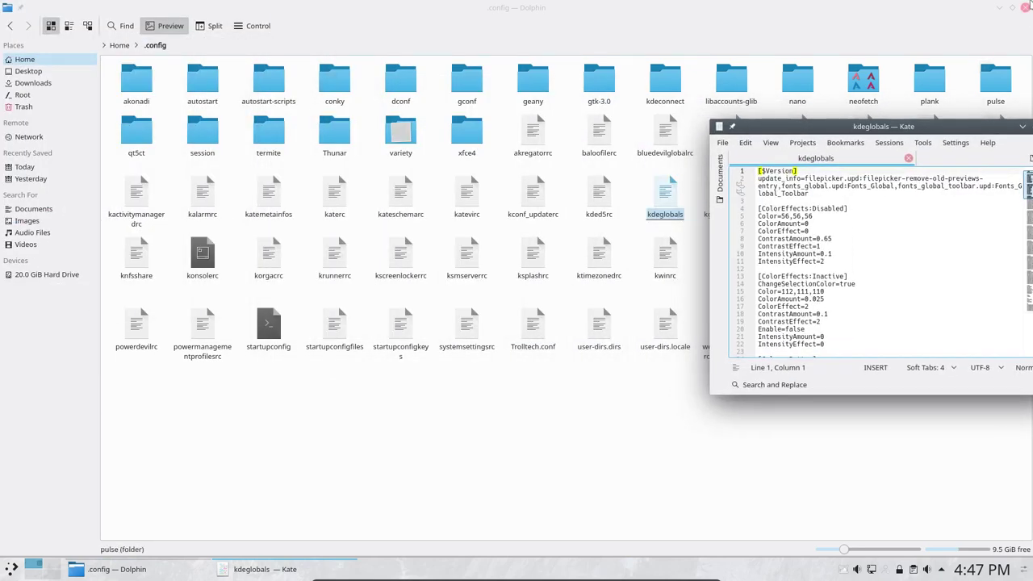
click(1026, 7)
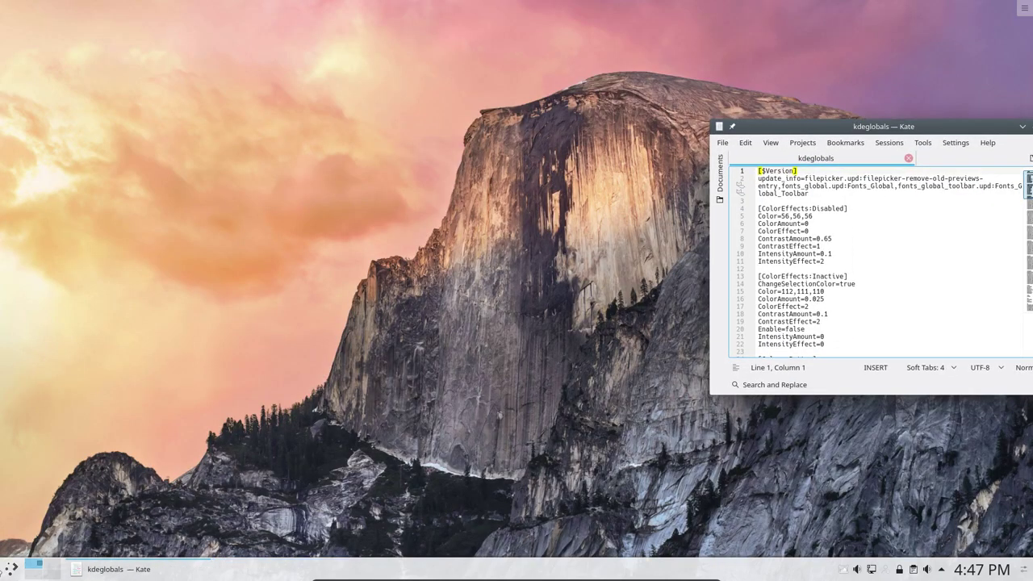
In System Settings > Icons, choose Sardi Mono Colora and apply it, replacing Breeze.
click(8, 572)
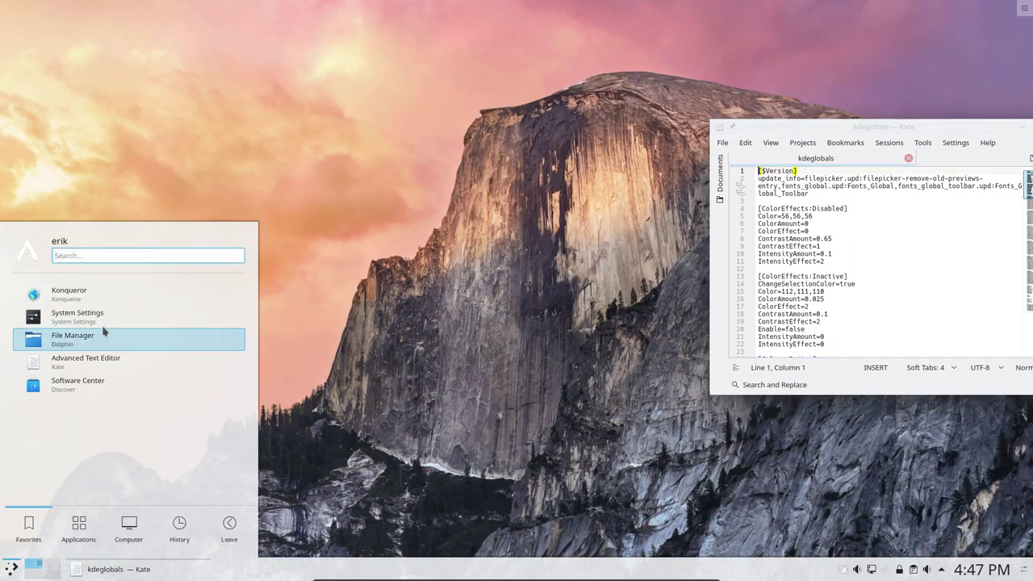
click(103, 324)
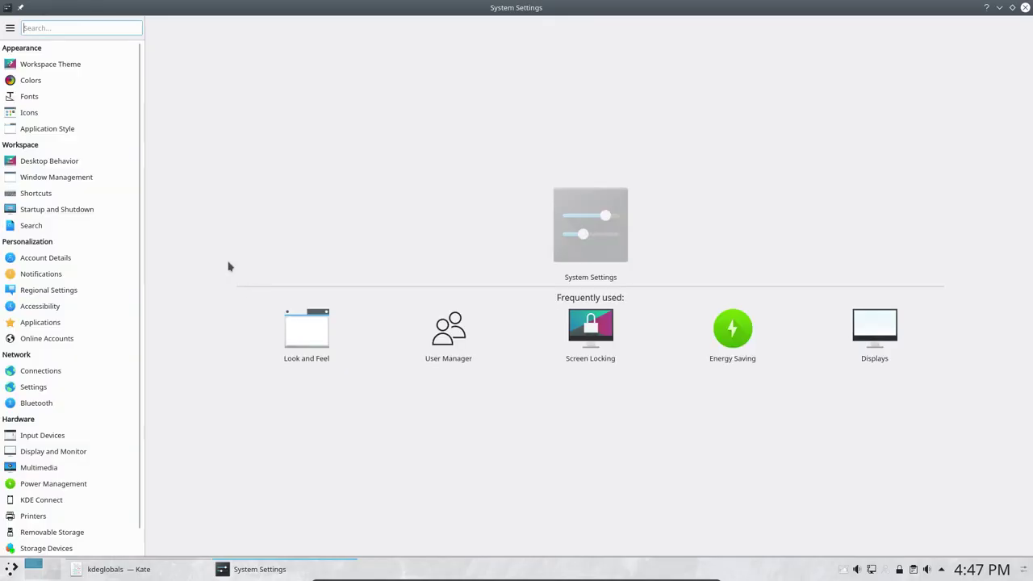
click(46, 118)
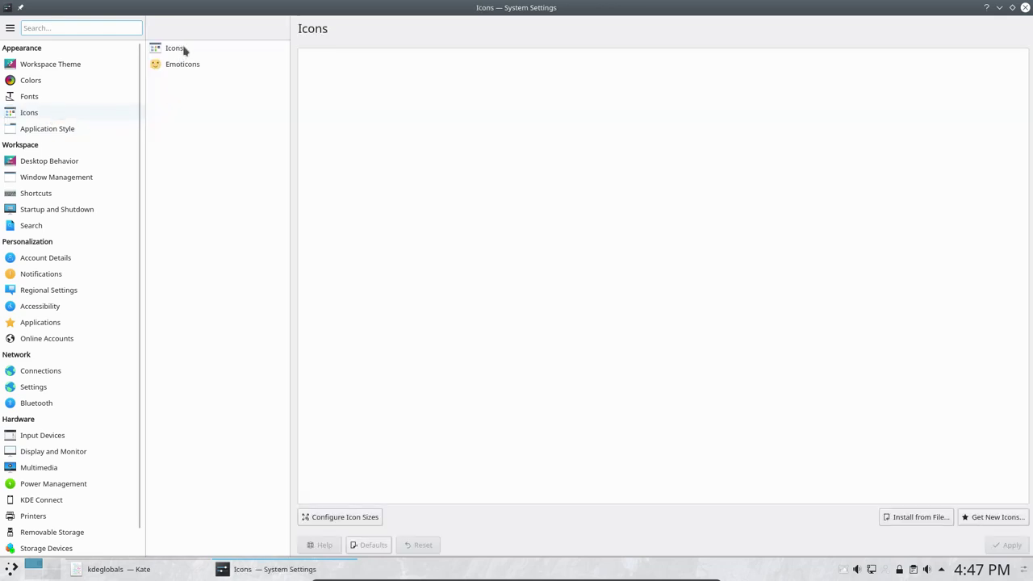
click(185, 50)
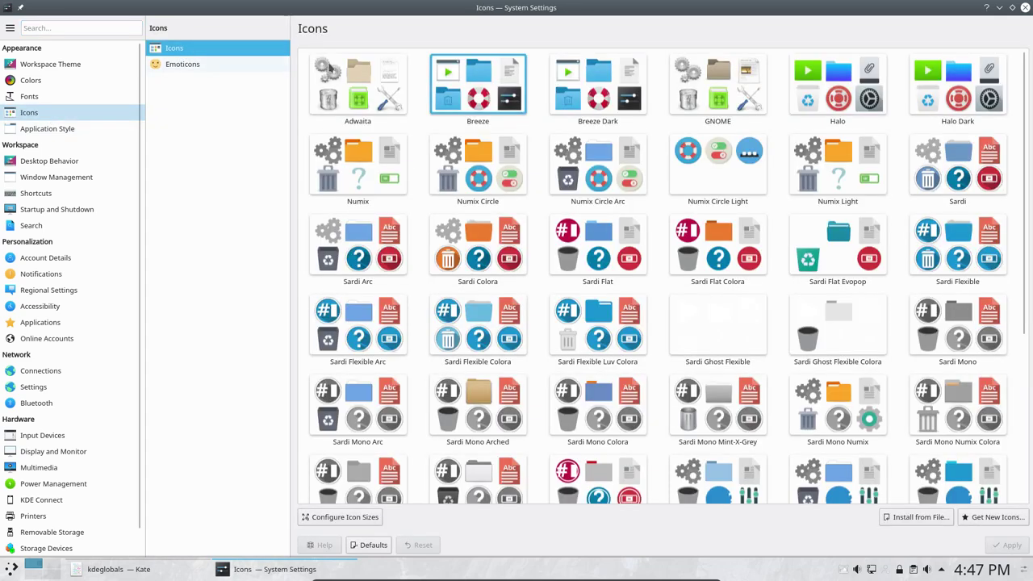
scroll(457, 349, down, 3)
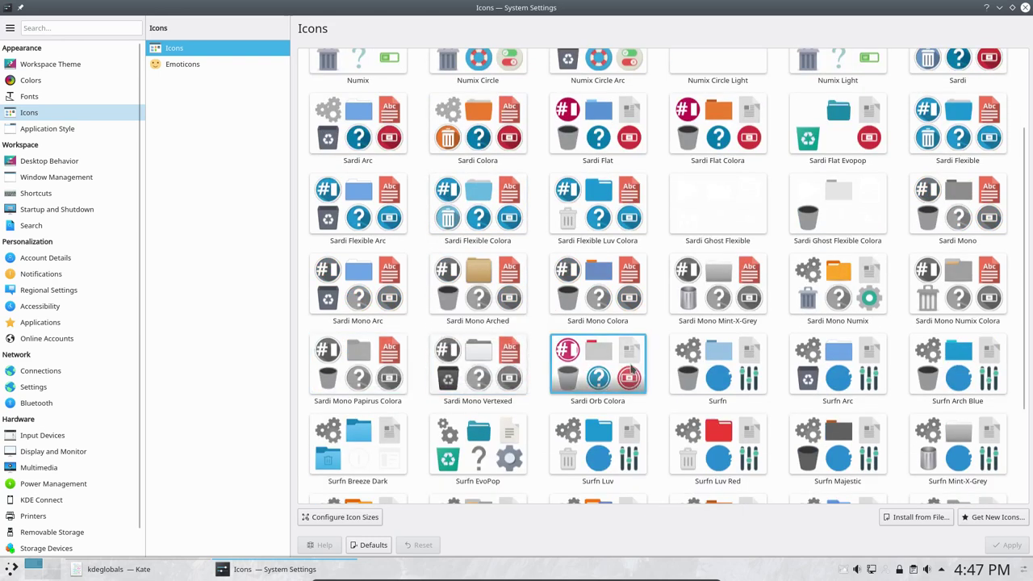
click(614, 284)
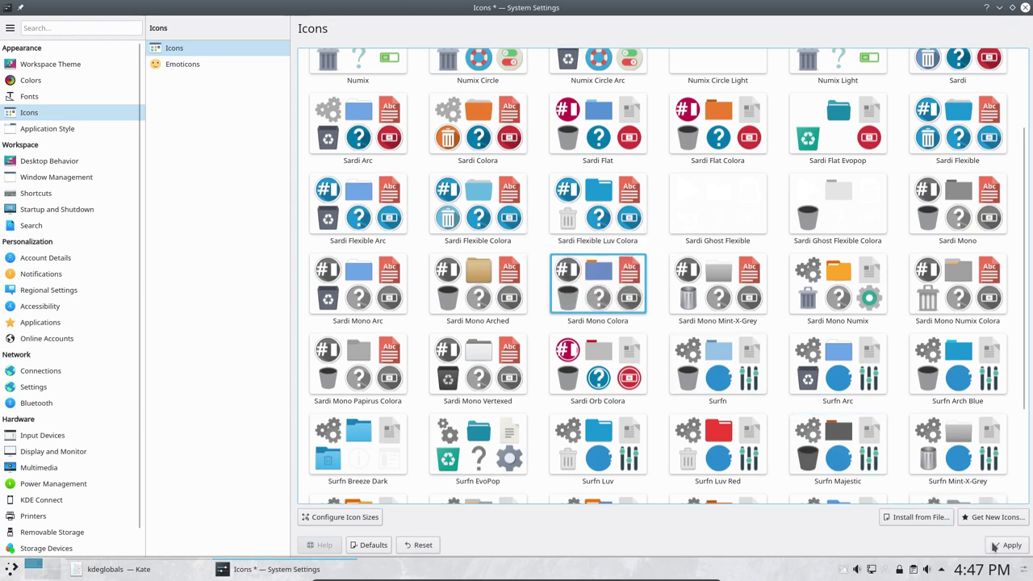
click(1008, 547)
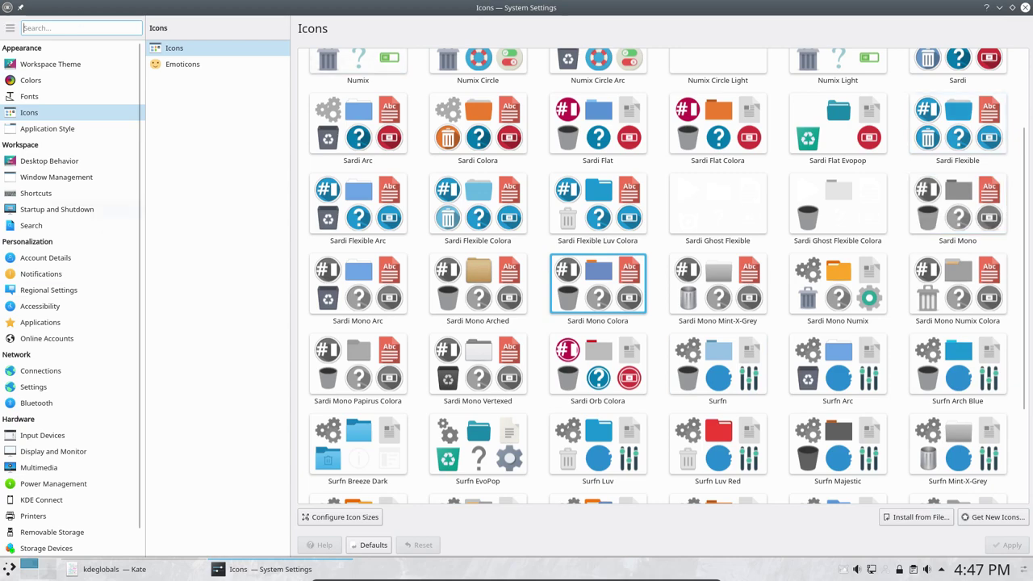
Close System Settings, then start and cancel a shutdown from the launcher.
click(1024, 7)
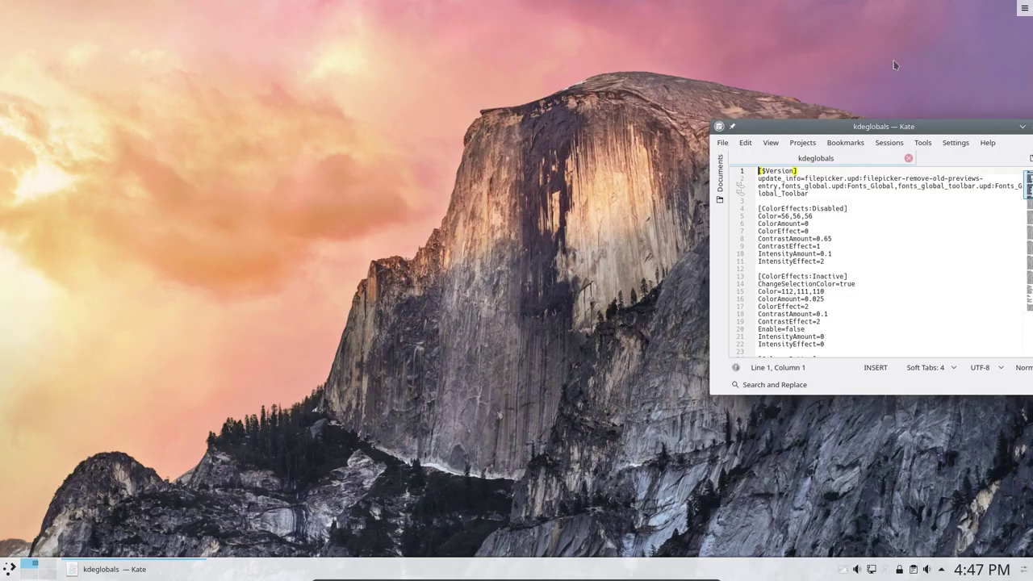
click(10, 569)
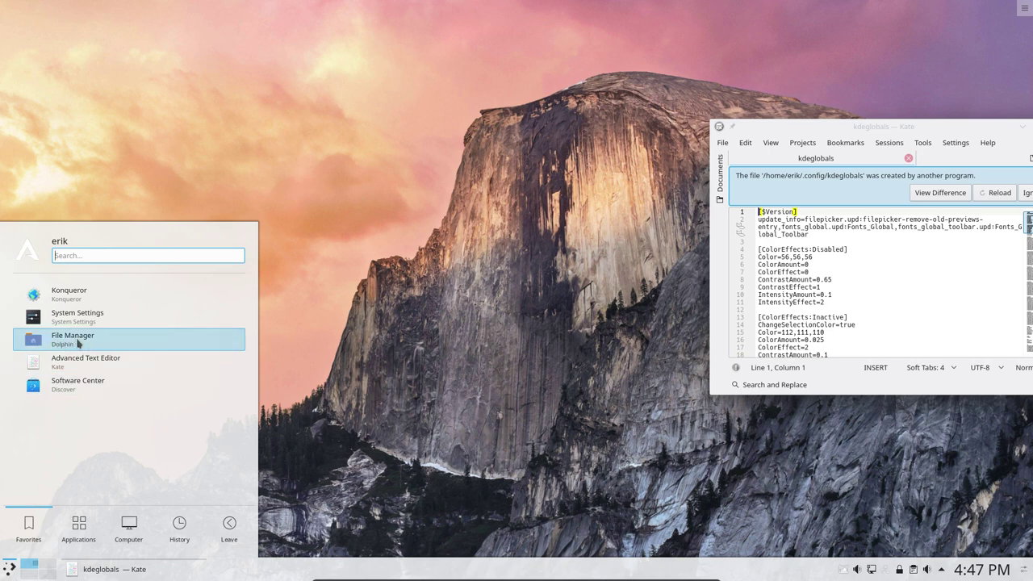
click(76, 534)
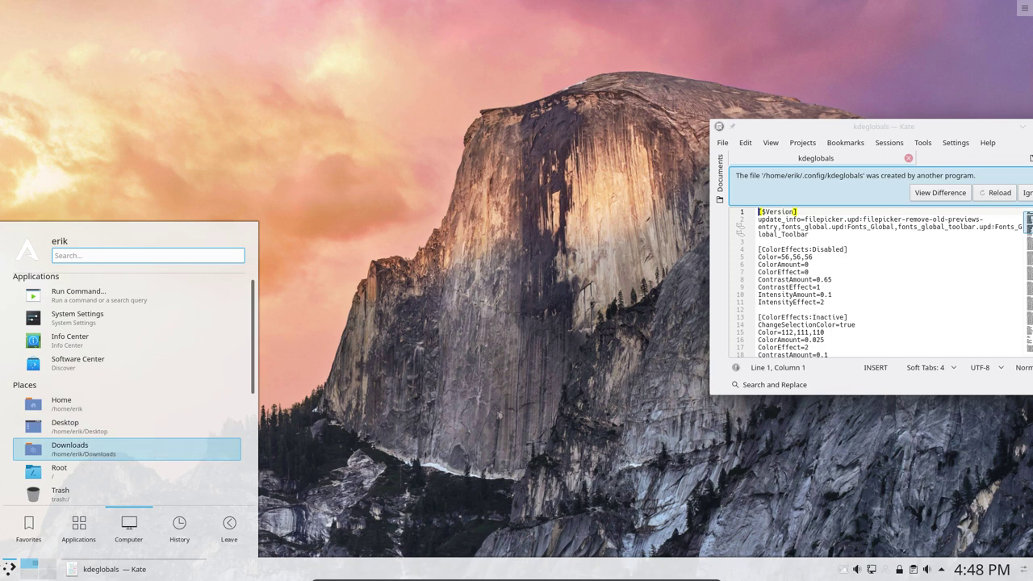
mouse_move(229, 529)
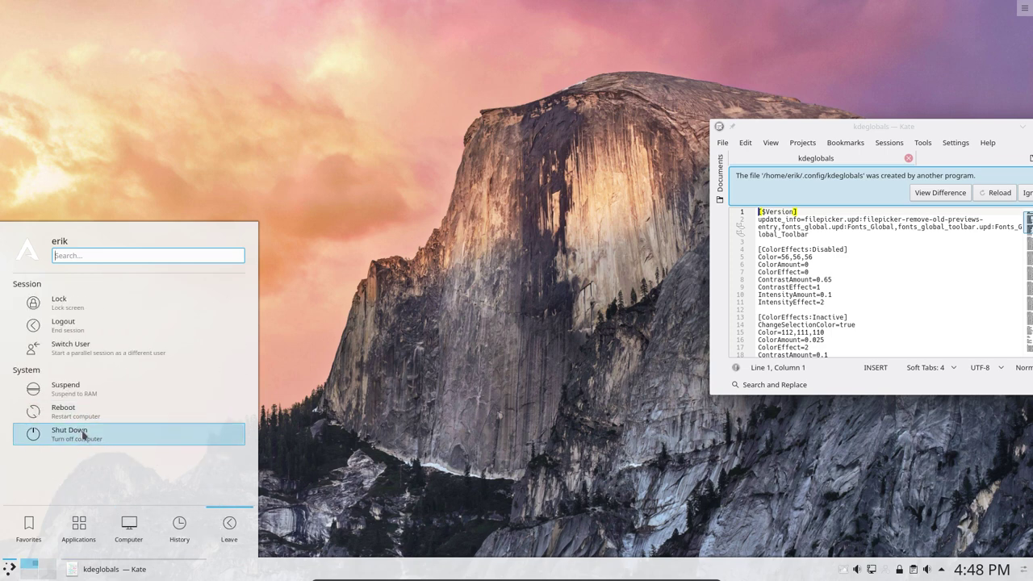
click(84, 434)
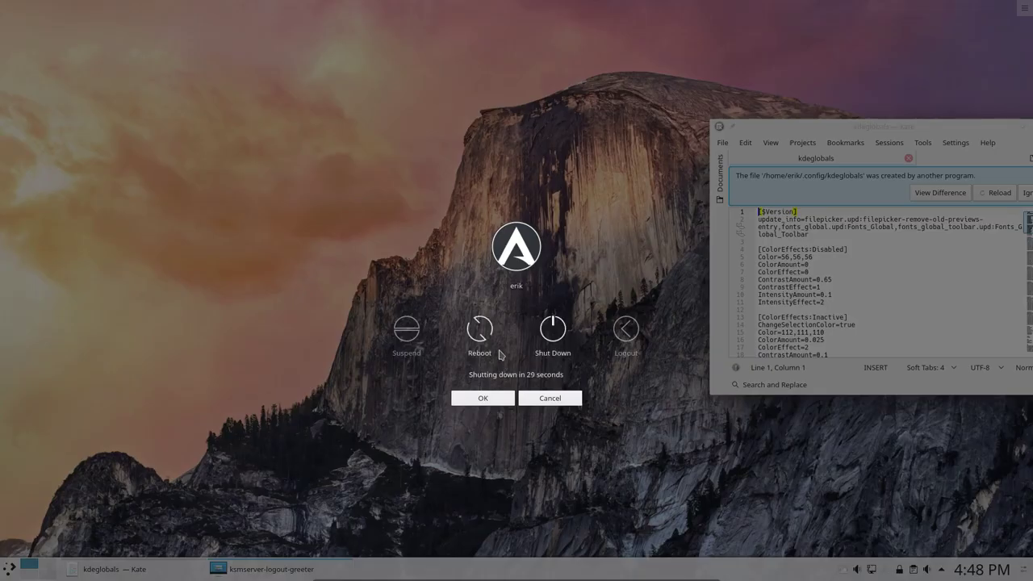
click(553, 398)
Reload kdeglobals in maximized Kate to confirm Theme=Sardi-Mono-Colora on line 118, then close Kate.
drag(905, 153, 498, 146)
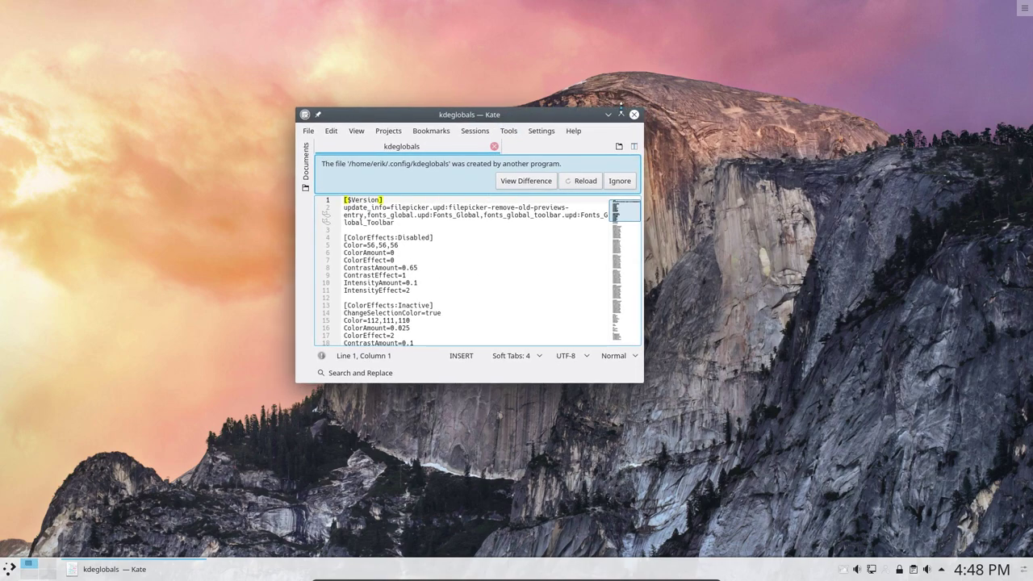
click(621, 115)
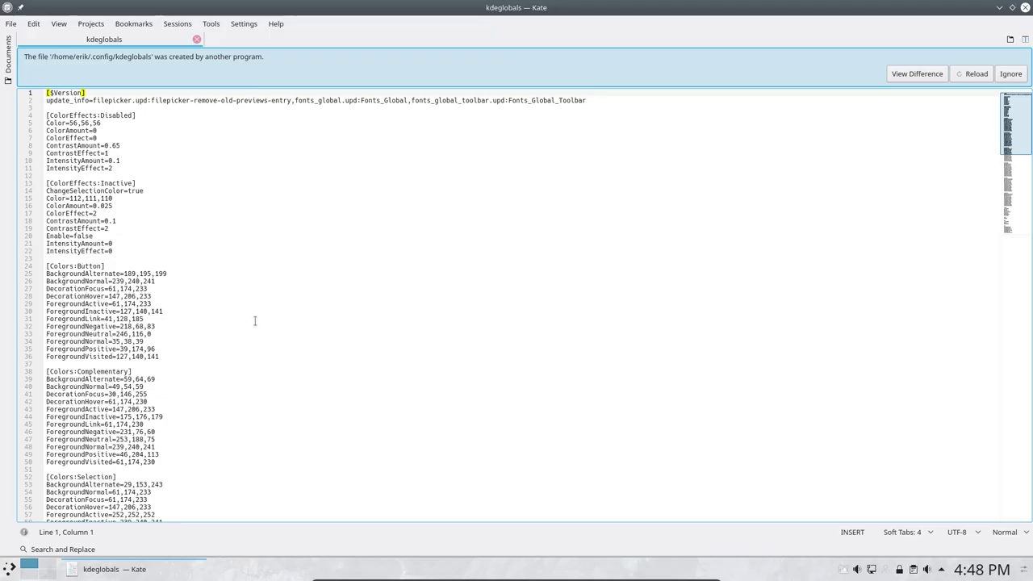
scroll(255, 321, down, 8)
scroll(253, 320, down, 14)
scroll(253, 320, down, 3)
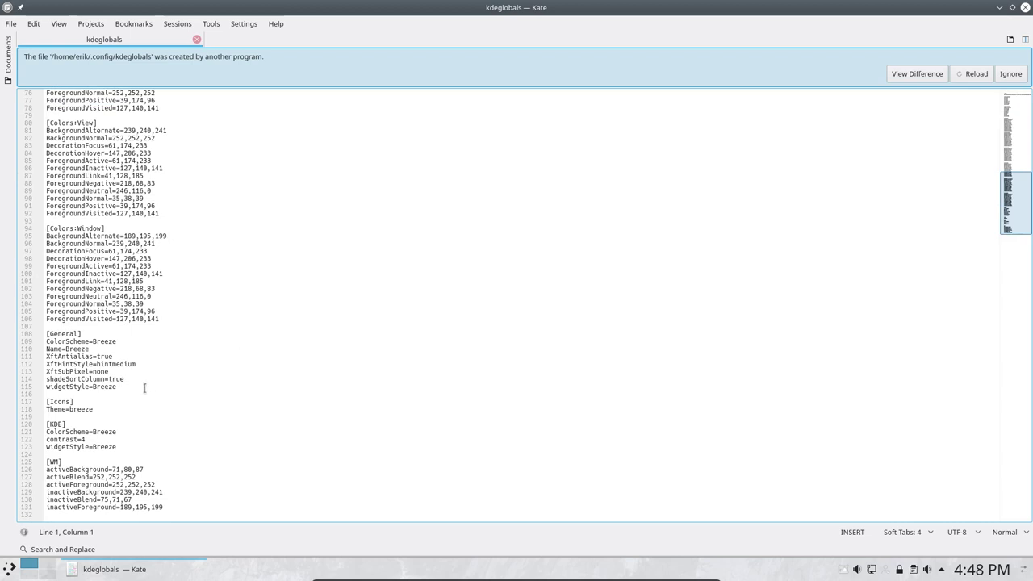
drag(116, 409, 40, 409)
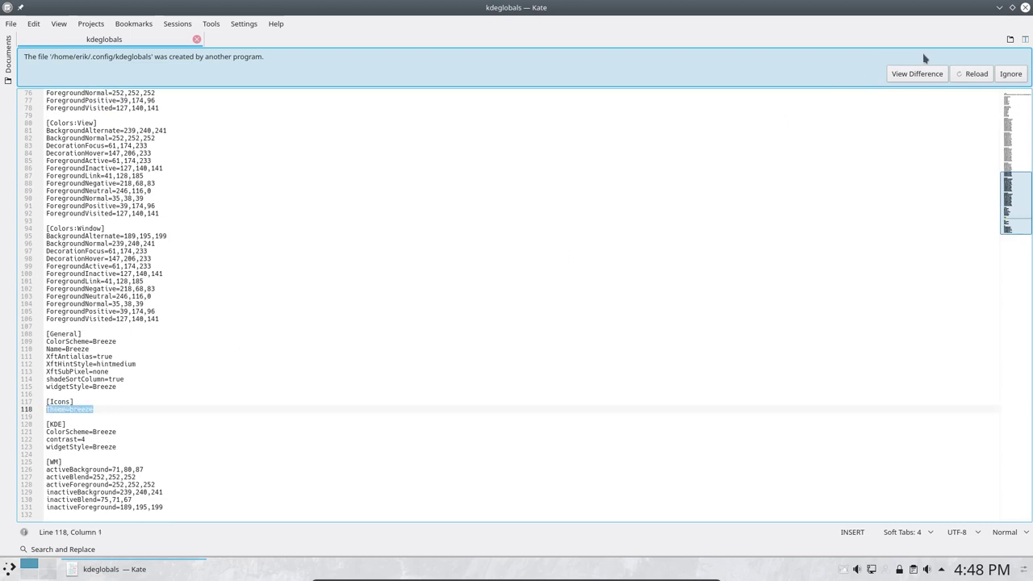
click(975, 73)
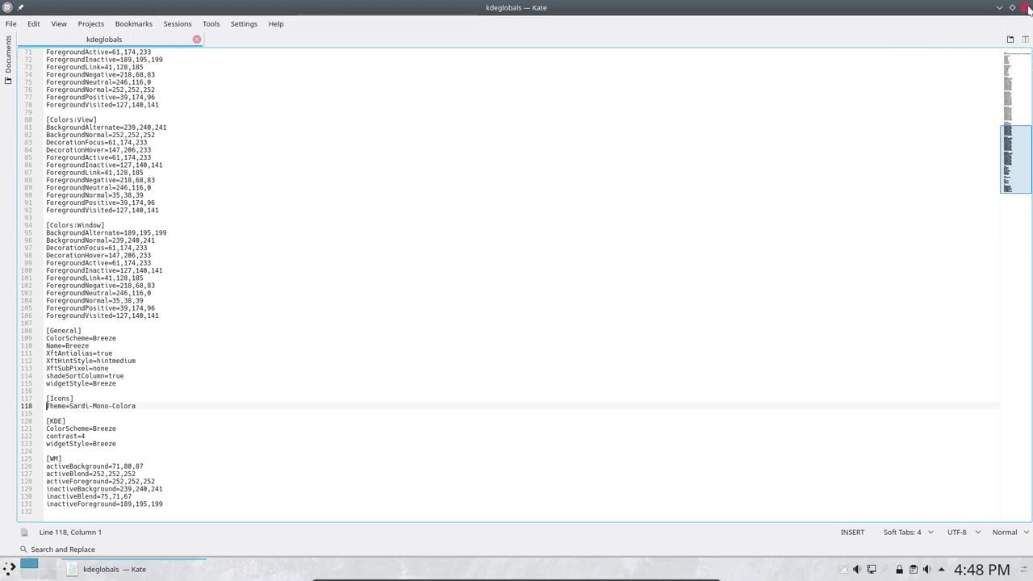
click(1025, 7)
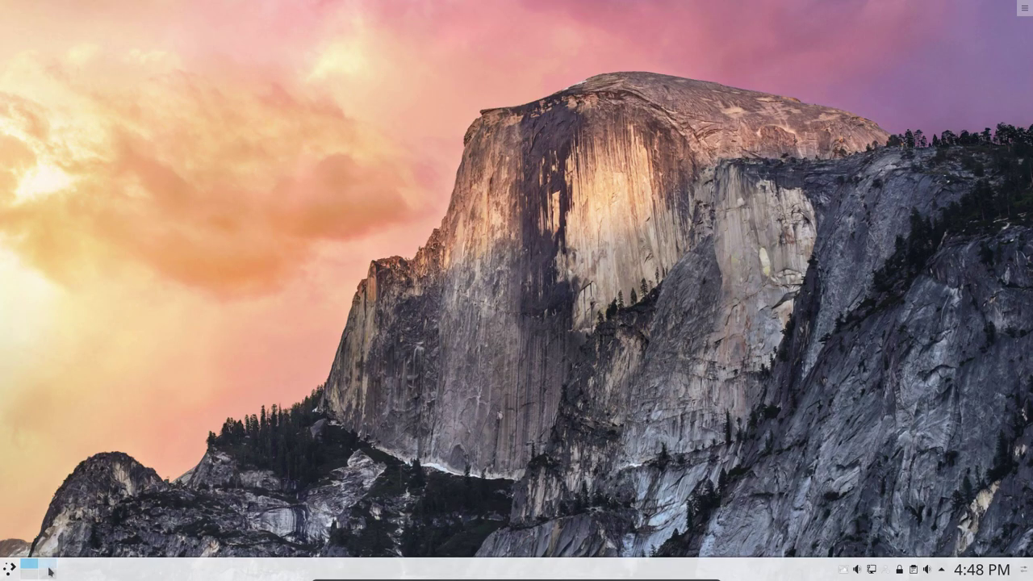
Reboot from the launcher, then browse and dismiss the launcher after logging back in.
click(10, 573)
mouse_move(230, 528)
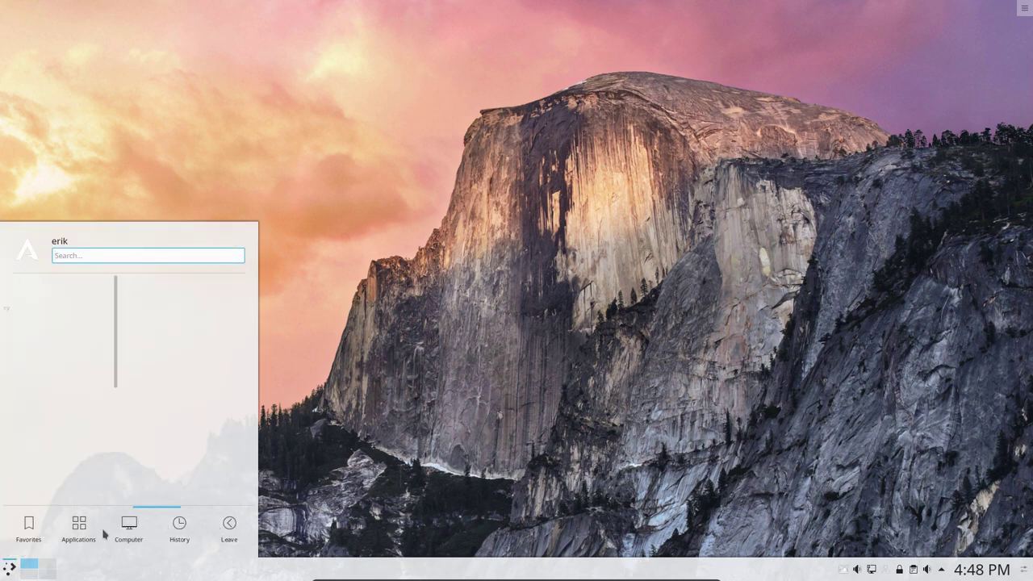
click(121, 415)
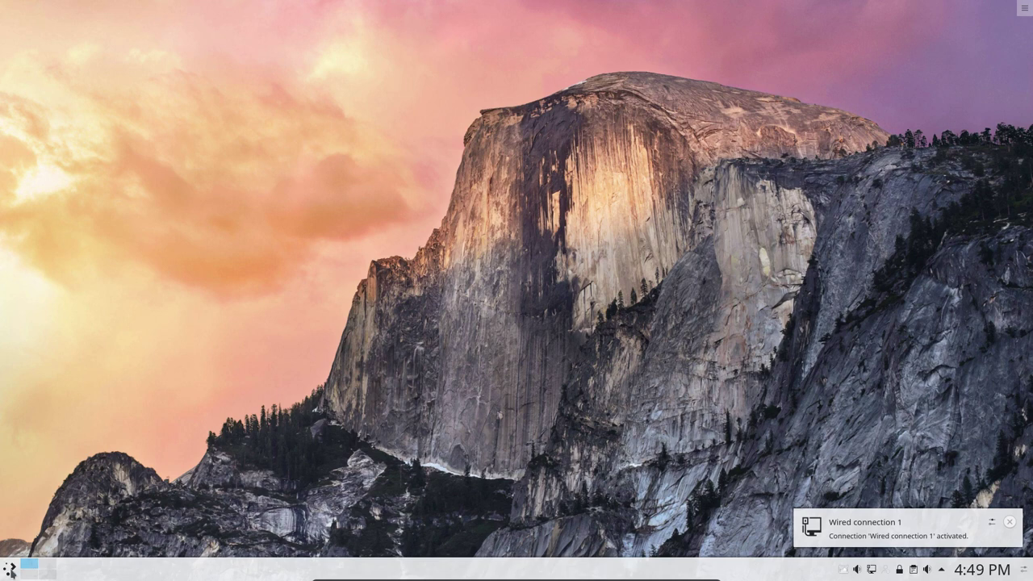
click(11, 570)
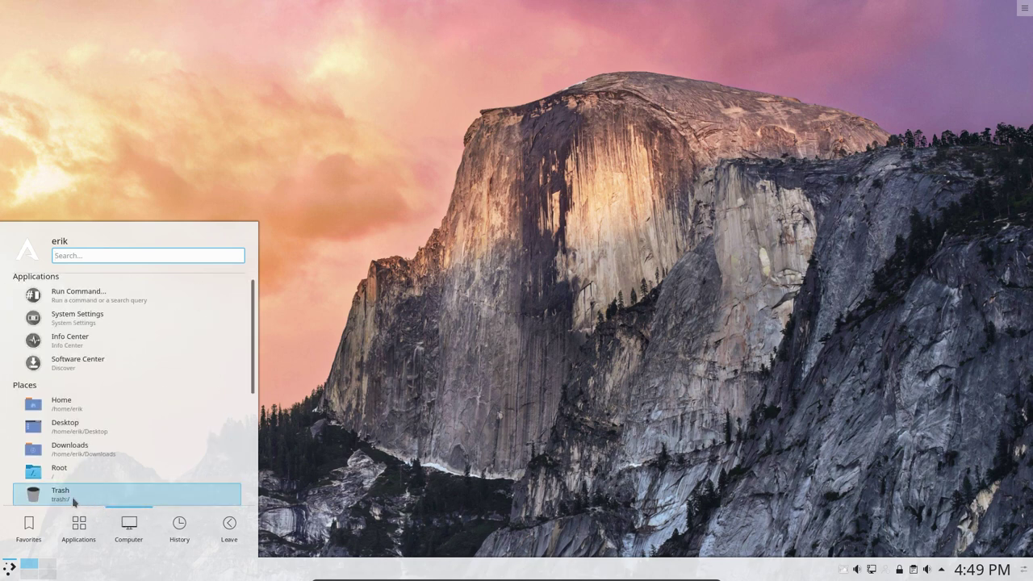
scroll(69, 484, down, 3)
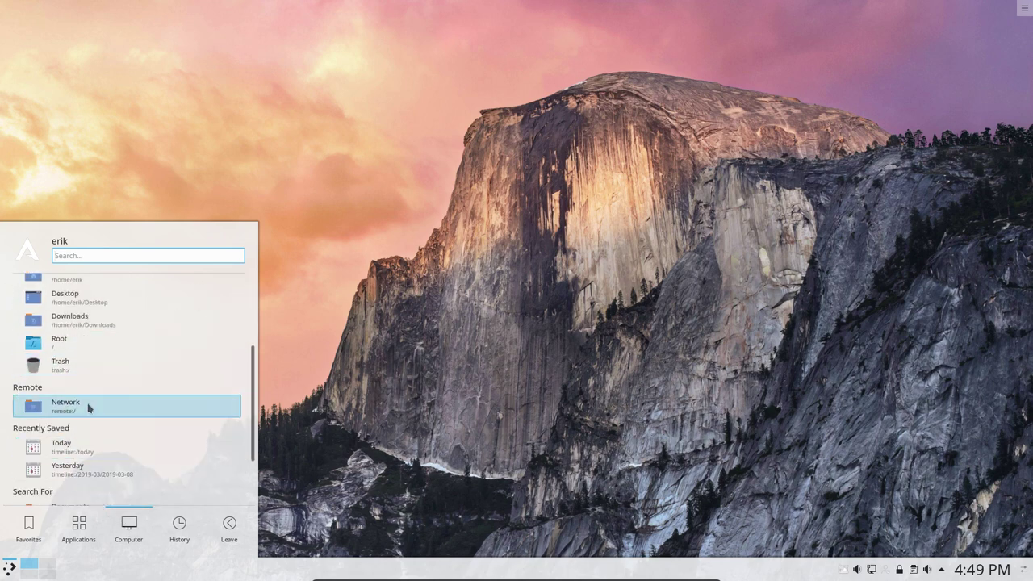
scroll(88, 387, down, 2)
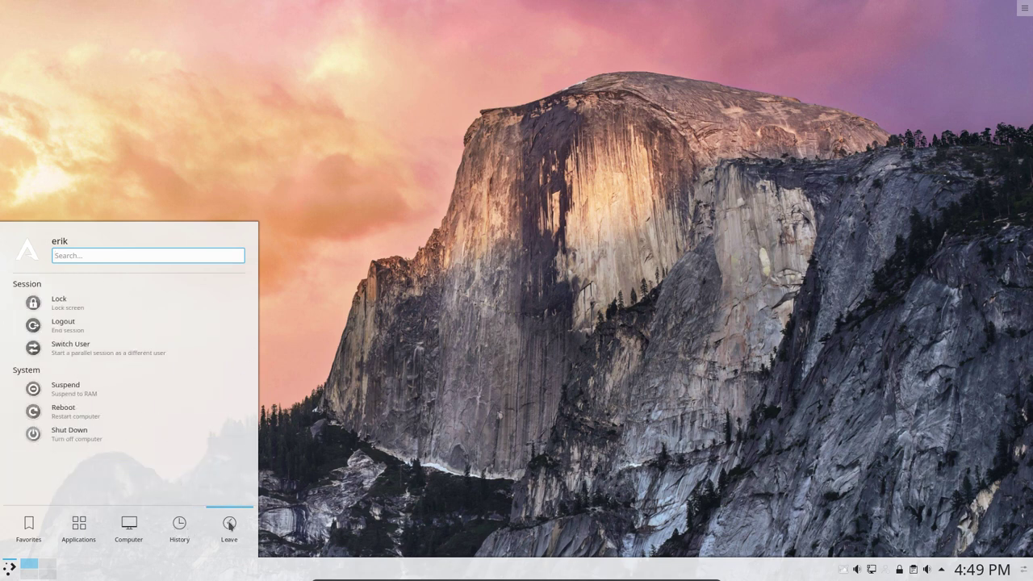
mouse_move(29, 530)
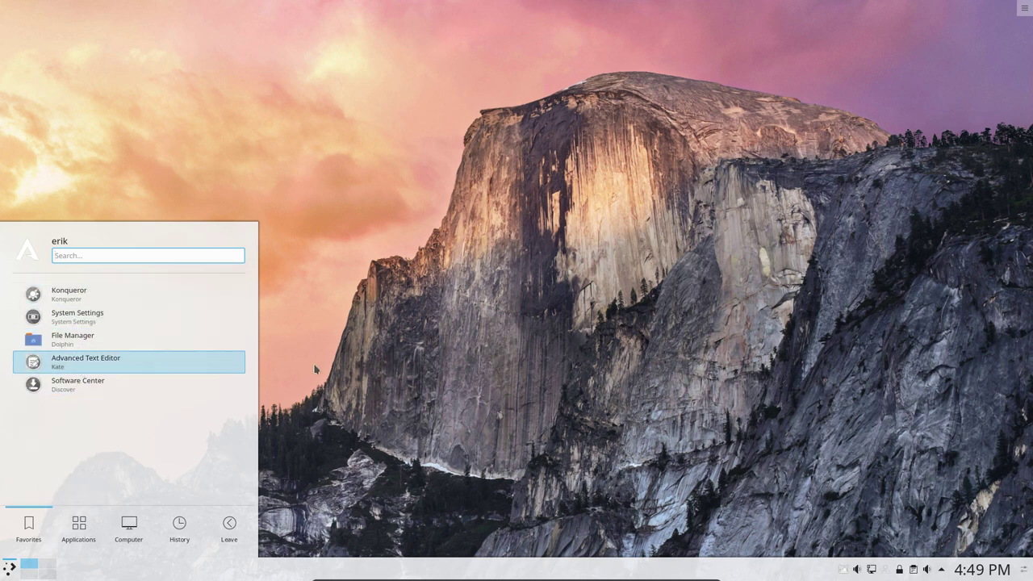
click(389, 367)
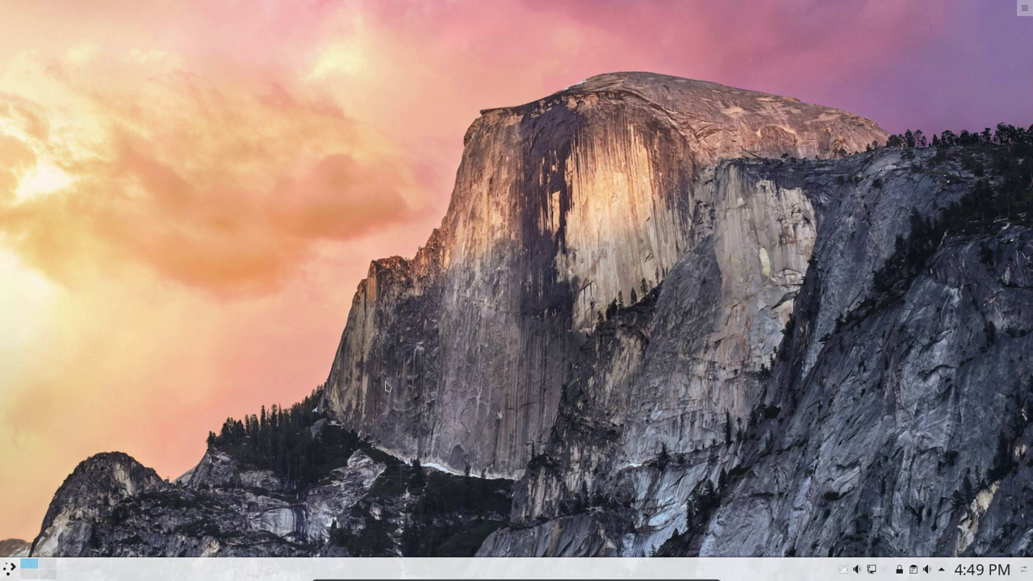
Tab-complete 'sudo pacman -S arcolinux-config-plasma-' to list the git and nemesis-git packages.
key(ctrl+alt+t)
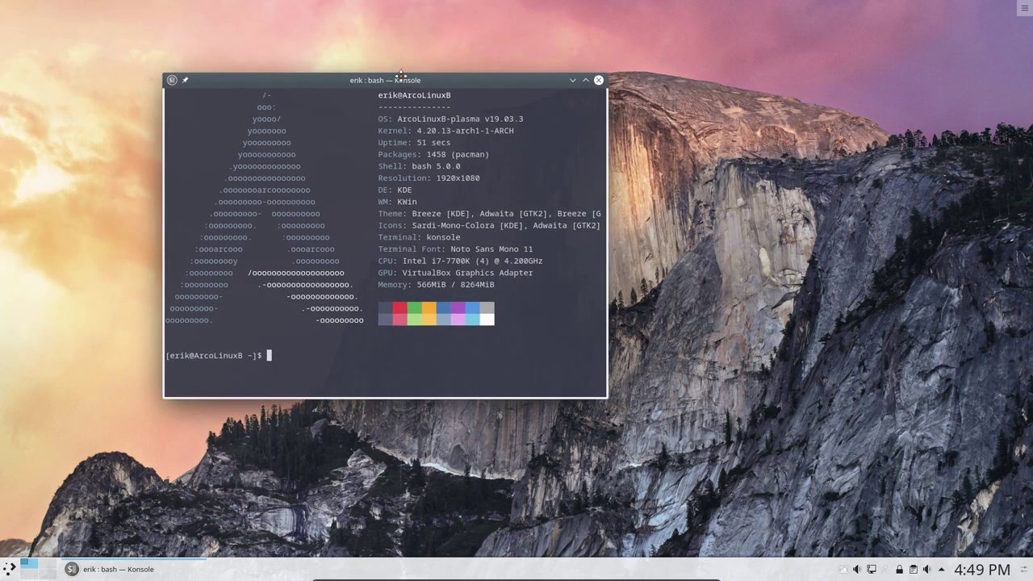
text(sudo )
text(pacman -S arcolinux-config-)
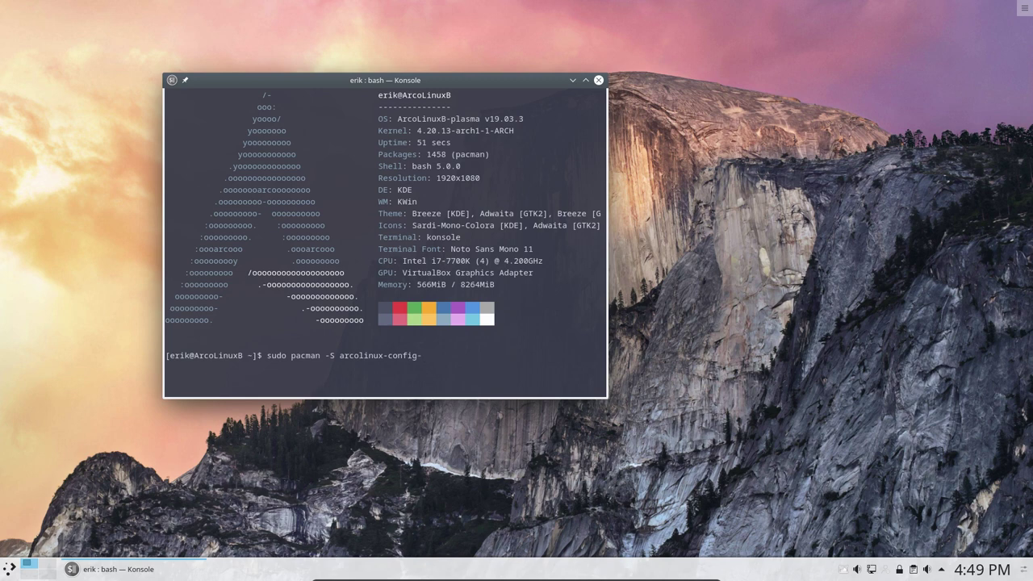
text(plasma-)
key(Tab)
key(Tab)
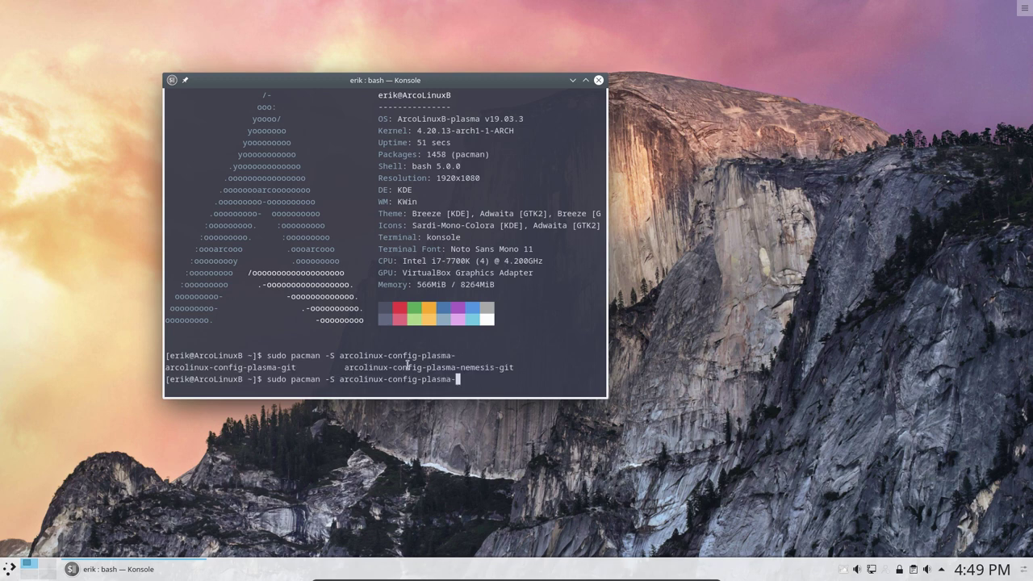
drag(298, 367, 165, 367)
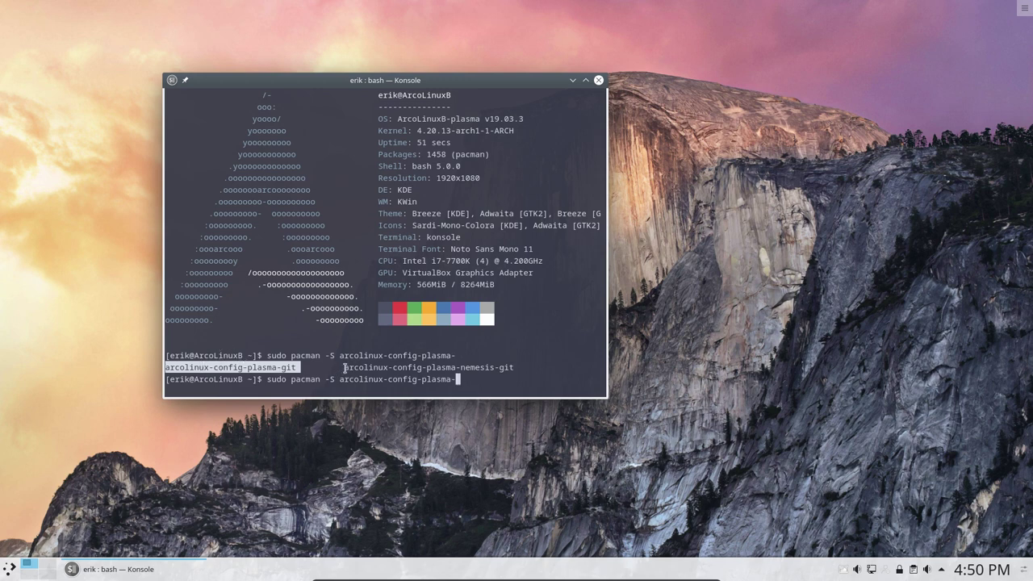
drag(344, 367, 513, 368)
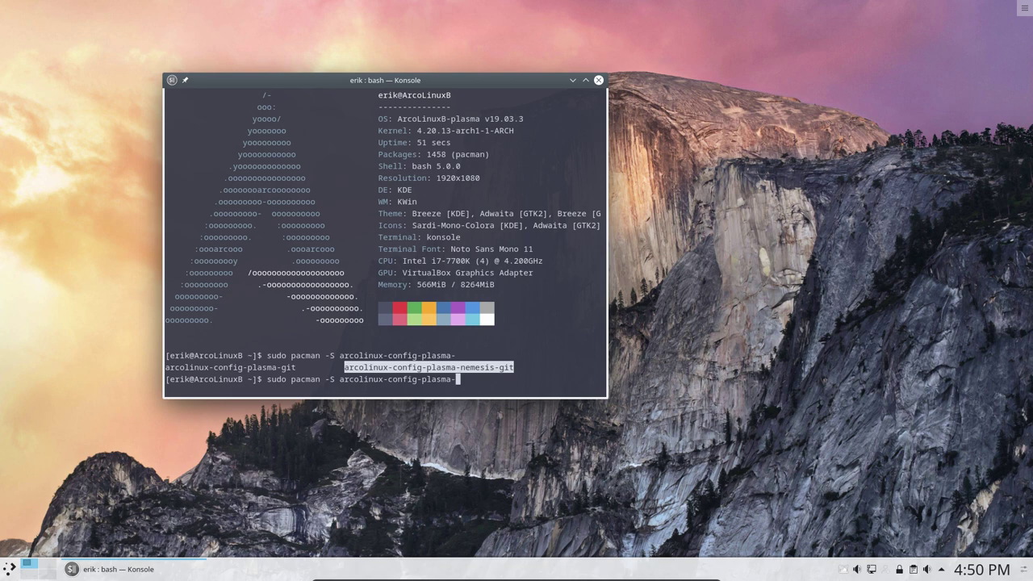
click(478, 382)
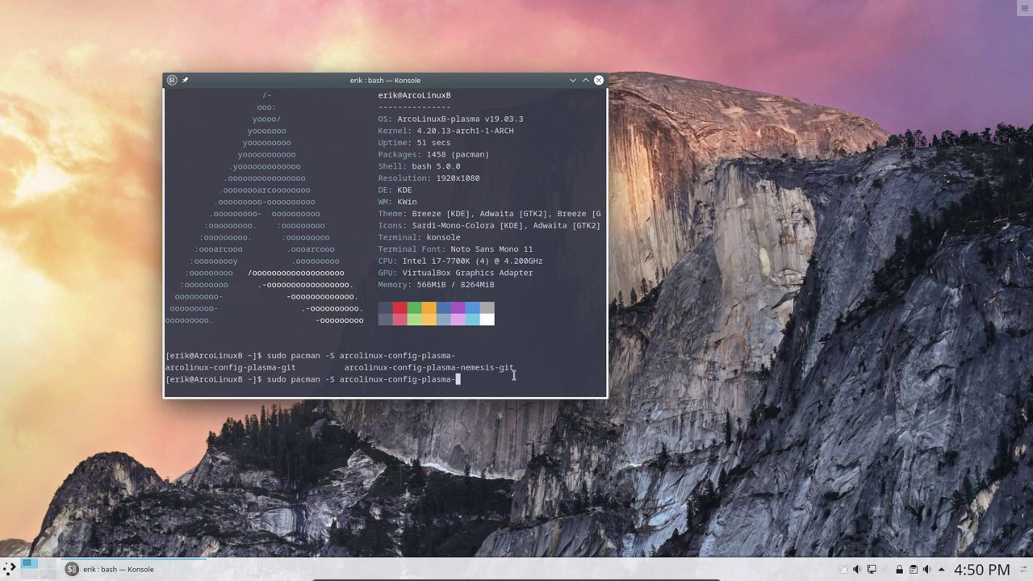
Close the terminal, browse .config and .local (containing only share) in Dolphin, then close it.
click(600, 82)
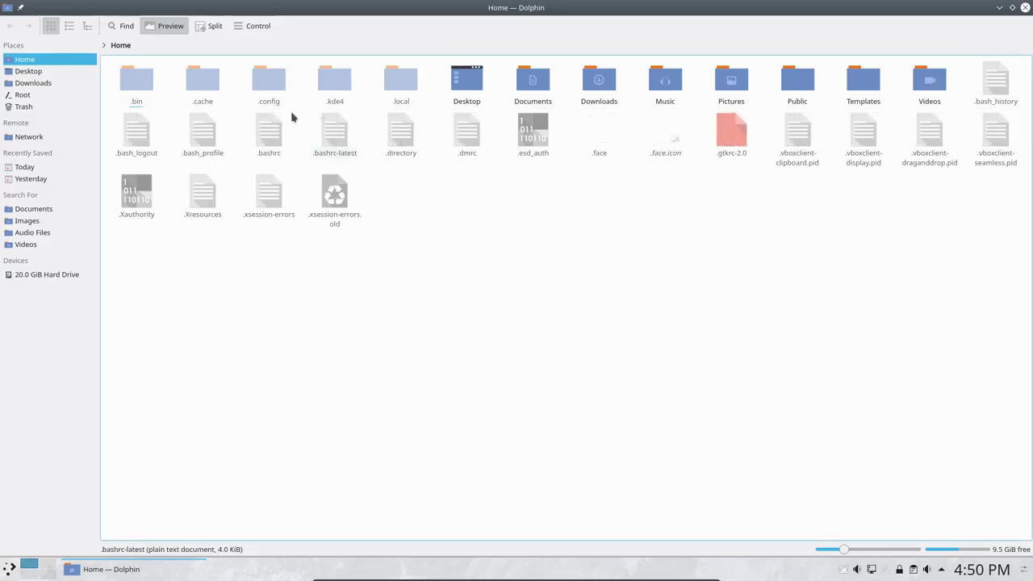
click(281, 88)
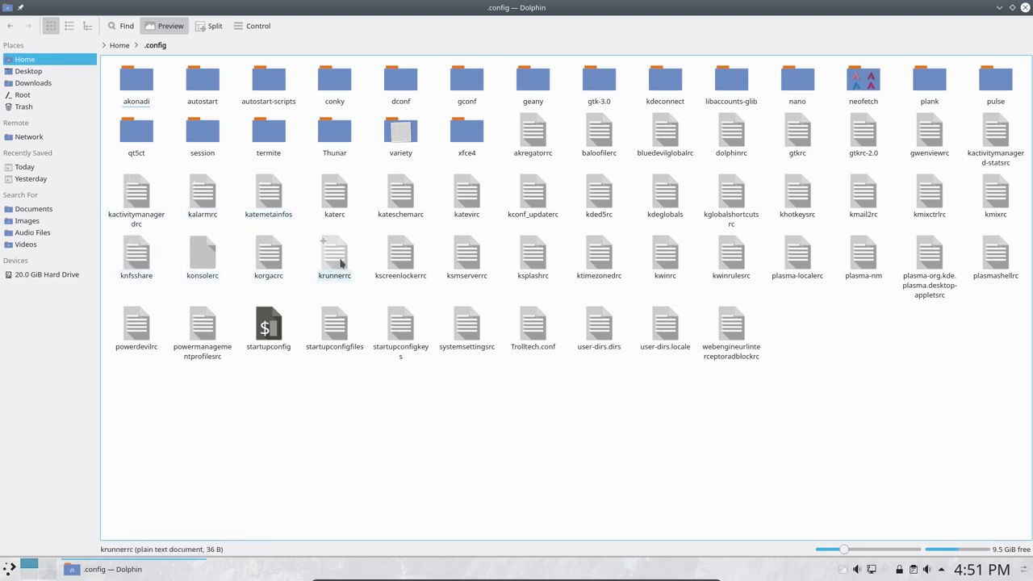
click(123, 46)
click(400, 84)
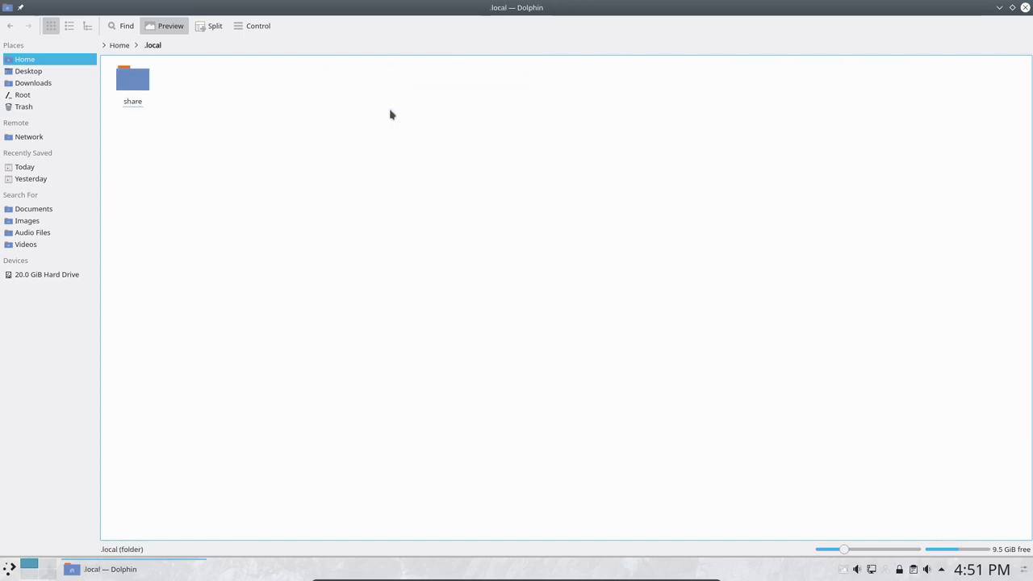
click(119, 47)
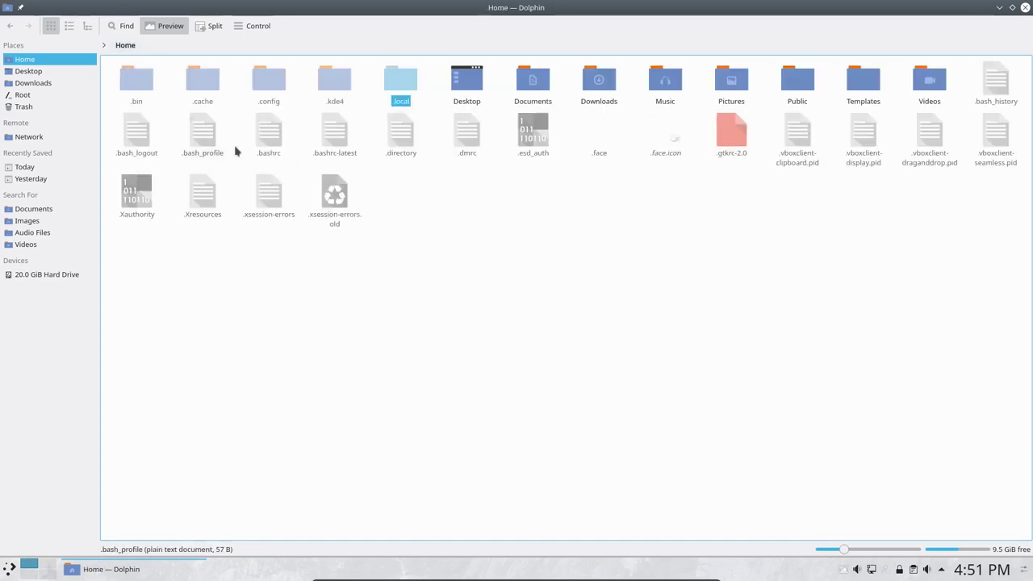
click(454, 224)
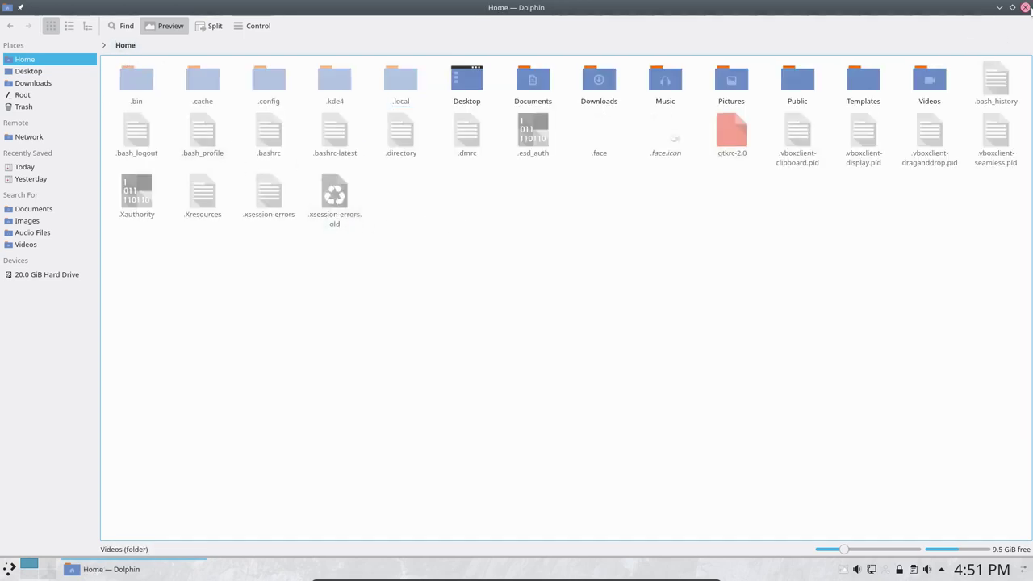
click(1025, 8)
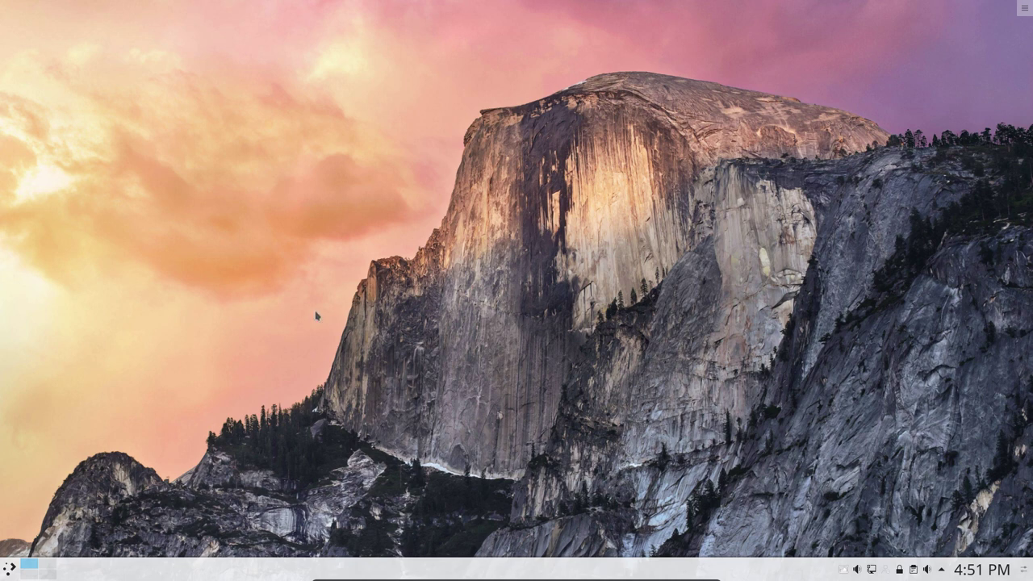
Run 'sudo pacman -S qt5ct' in a terminal and confirm with y to reinstall qt5ct.
key(ctrl+alt+t)
text(sudo pacman -S)
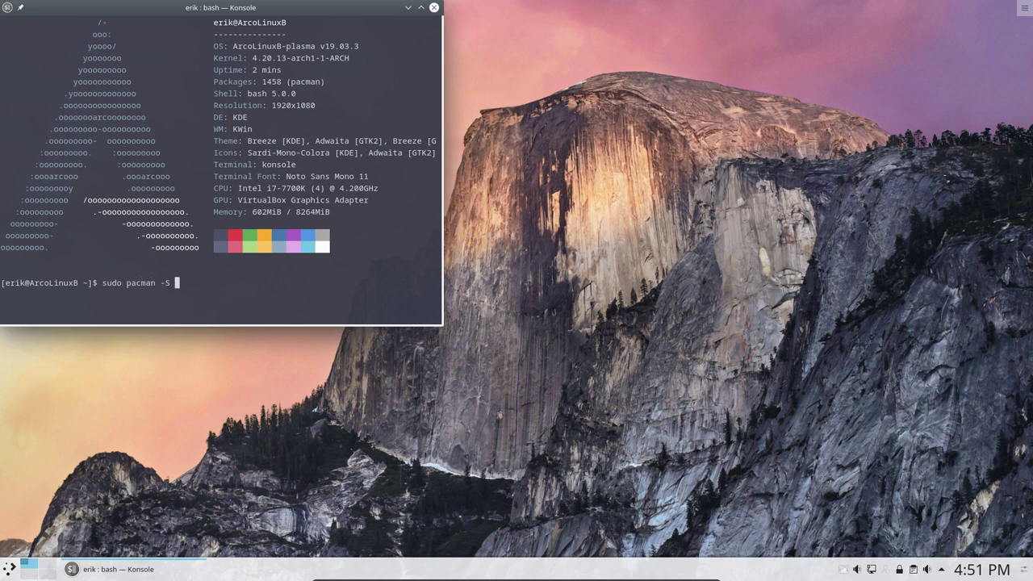
text( qt5ct)
key(Return)
key(Return)
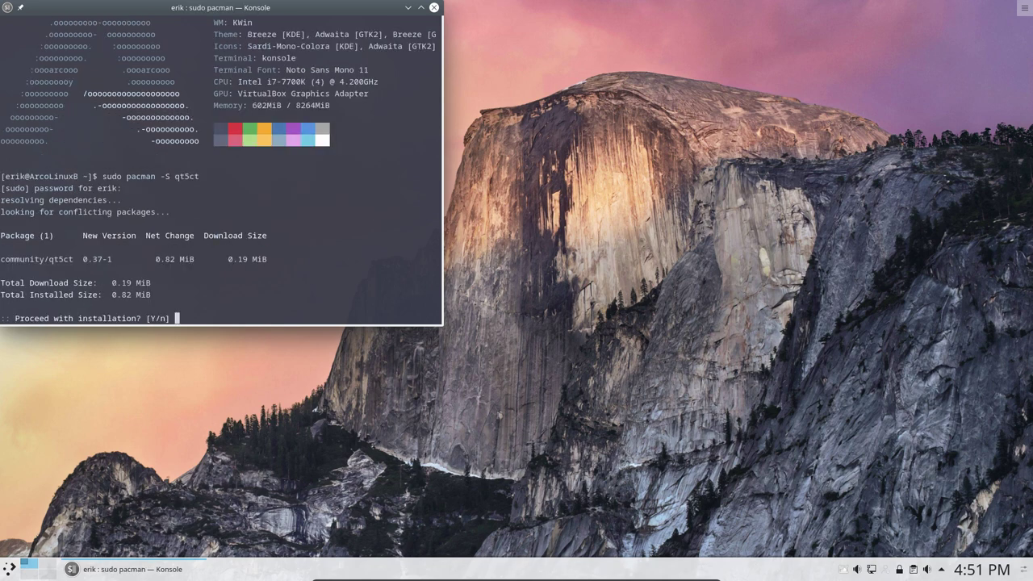
text(y)
key(Return)
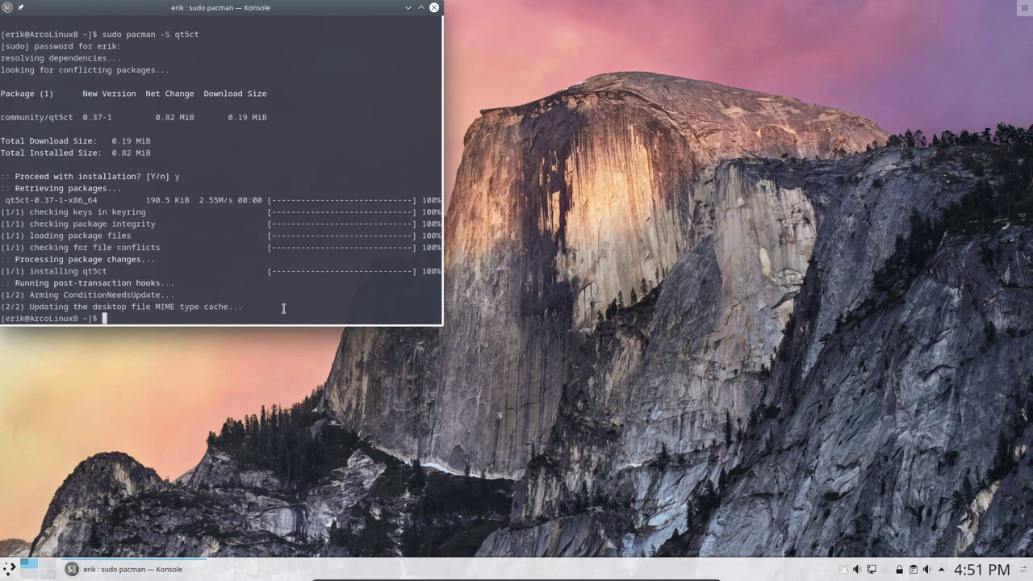
Close the terminal and reboot through Leave > Reboot, confirming the dialog.
click(436, 8)
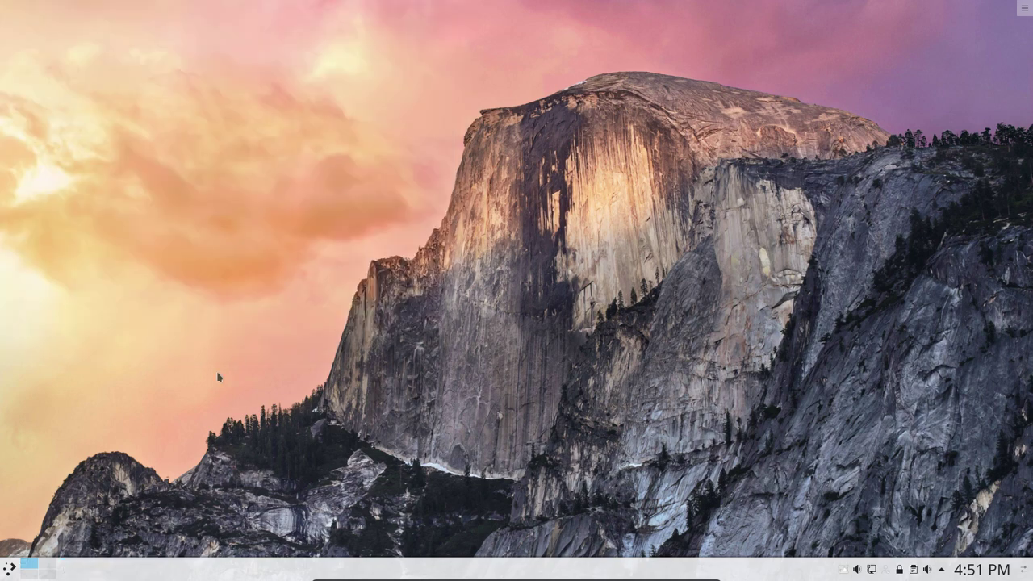
click(9, 568)
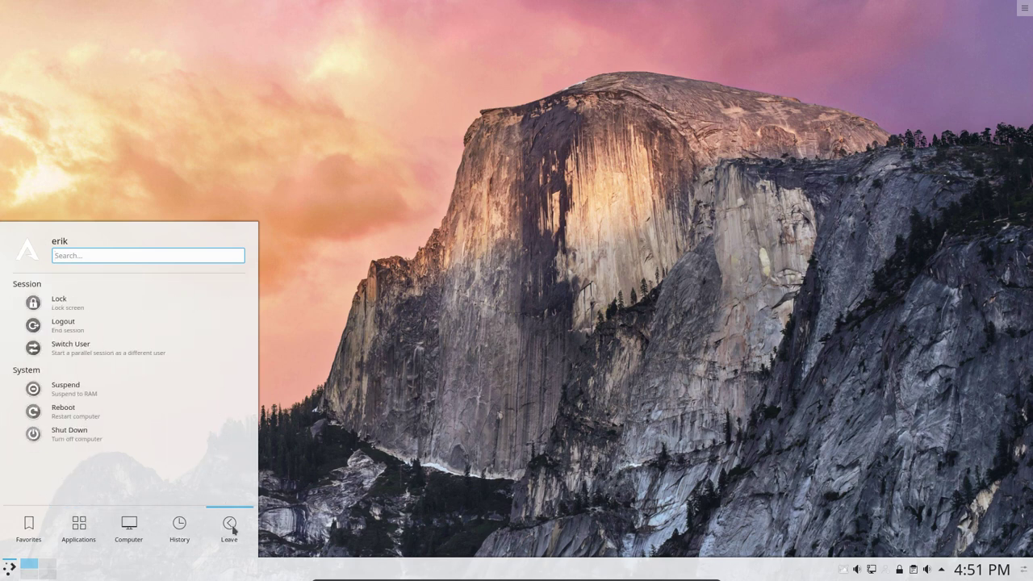
click(56, 411)
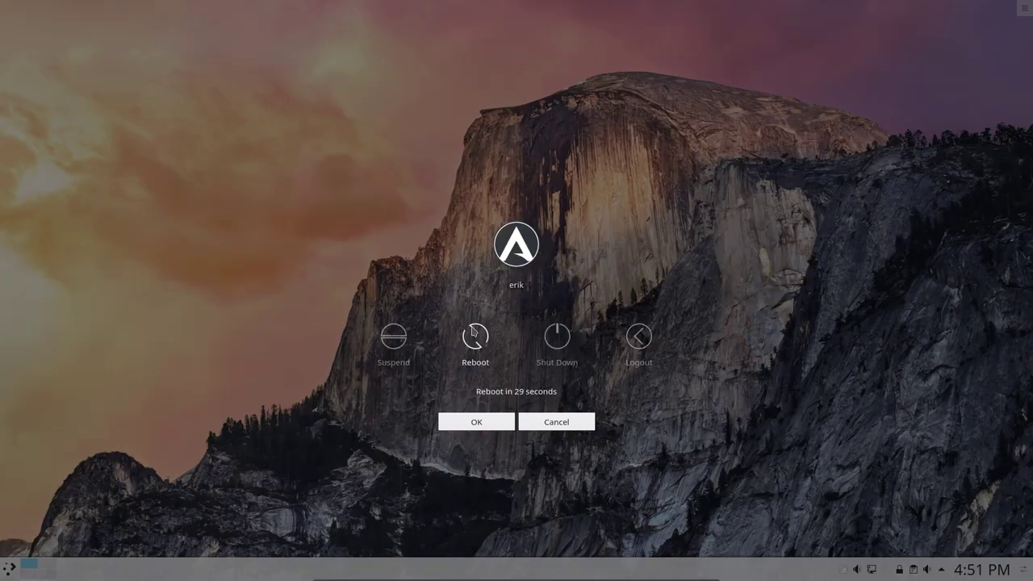
click(473, 342)
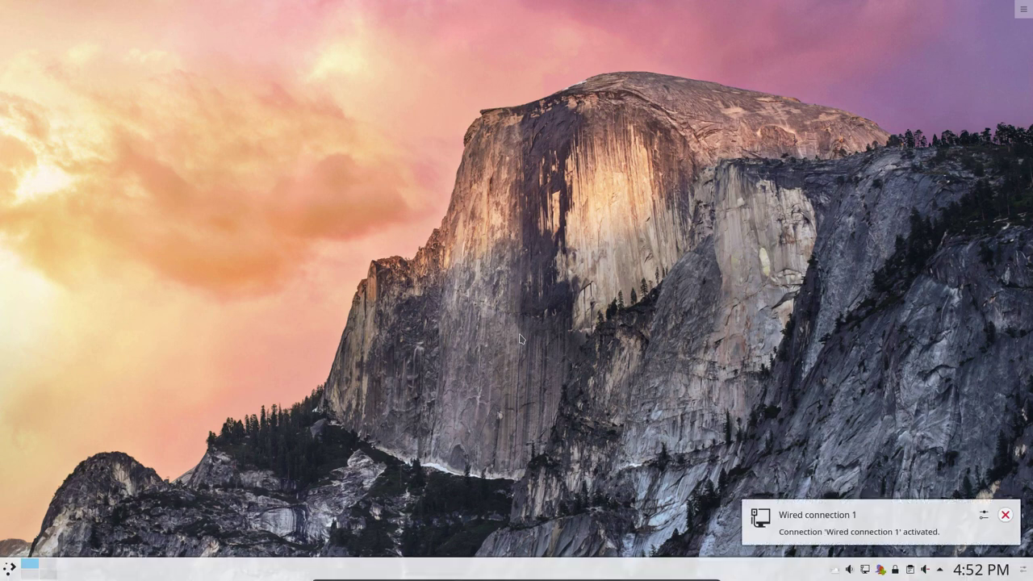
Open ~/.config/qt5ct/qt5ct.conf in Kate and highlight its icon_theme value Numix-Circle-Arc.
click(9, 568)
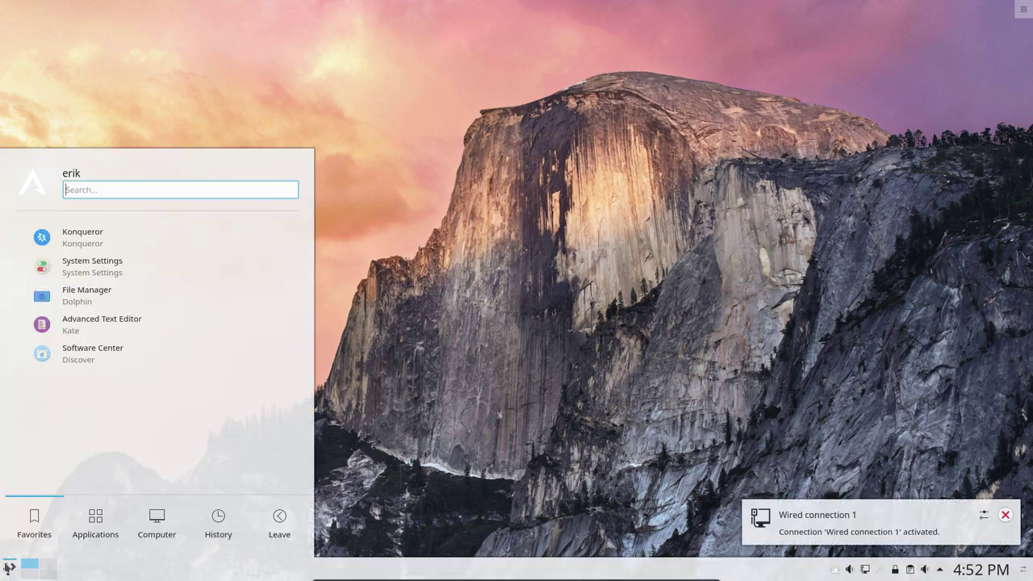
click(90, 525)
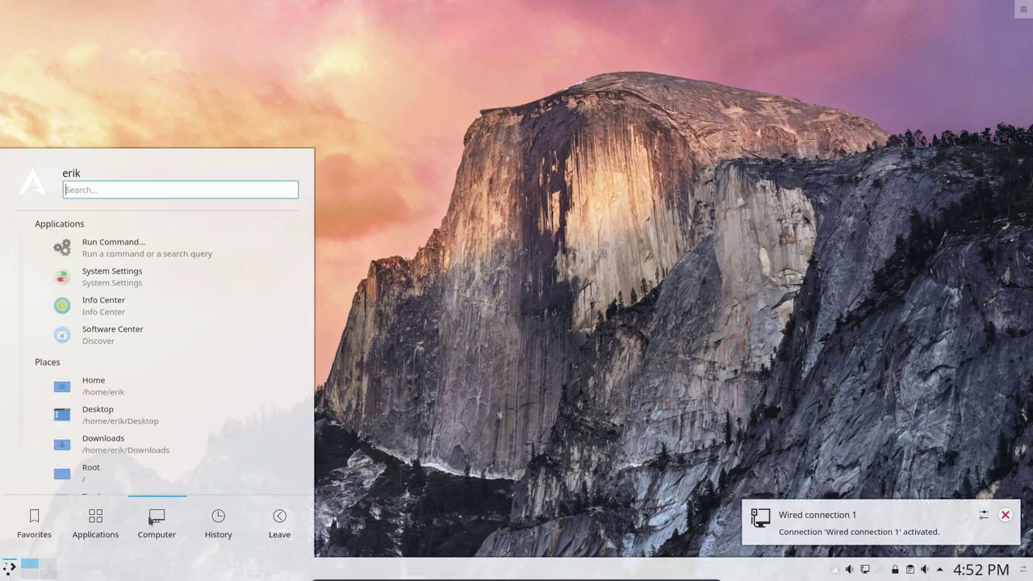
click(426, 374)
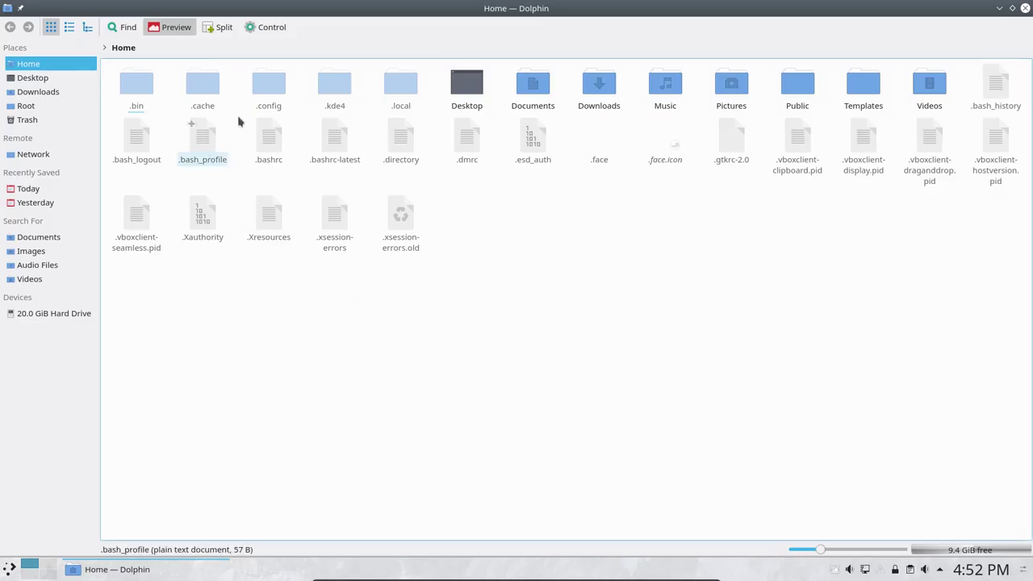
click(266, 85)
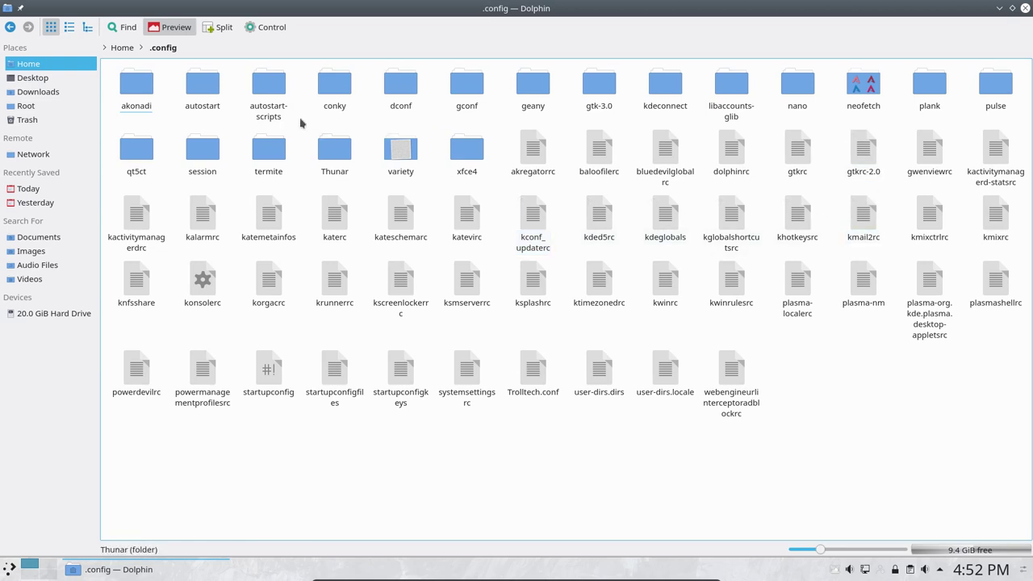
click(134, 160)
click(255, 93)
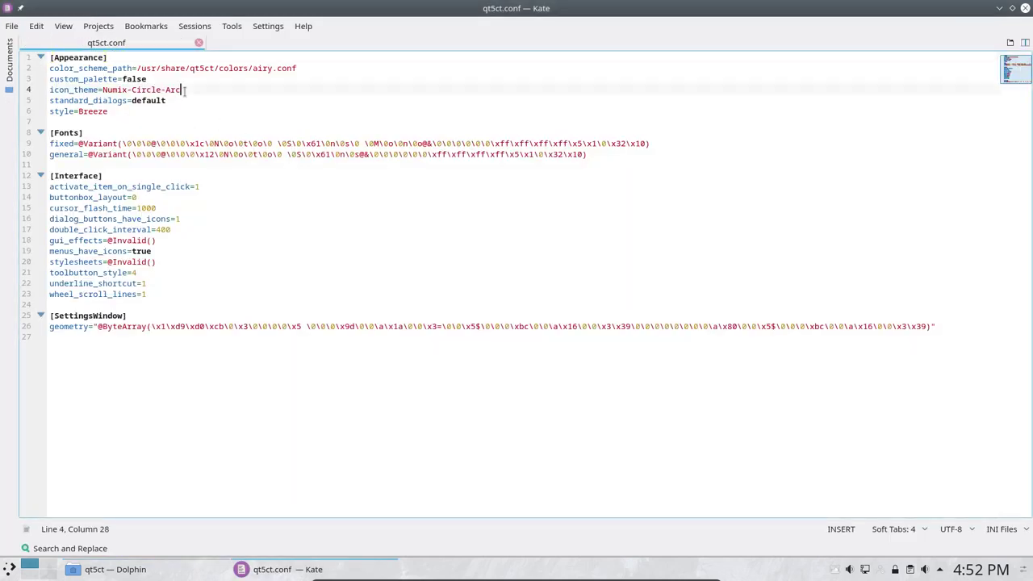
mouse_move(184, 91)
mouse_down()
mouse_move(133, 100)
mouse_move(107, 90)
mouse_up()
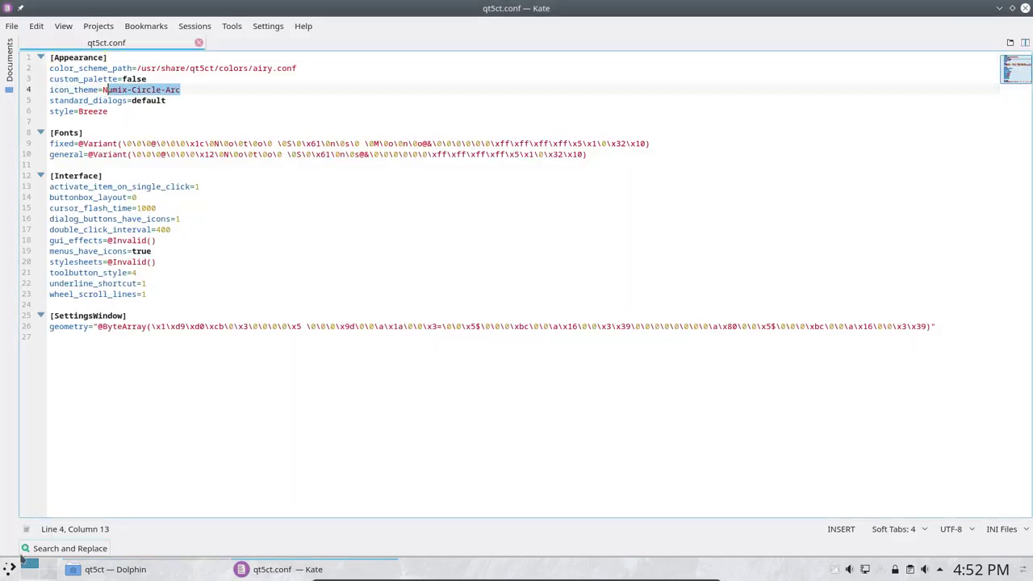
click(10, 568)
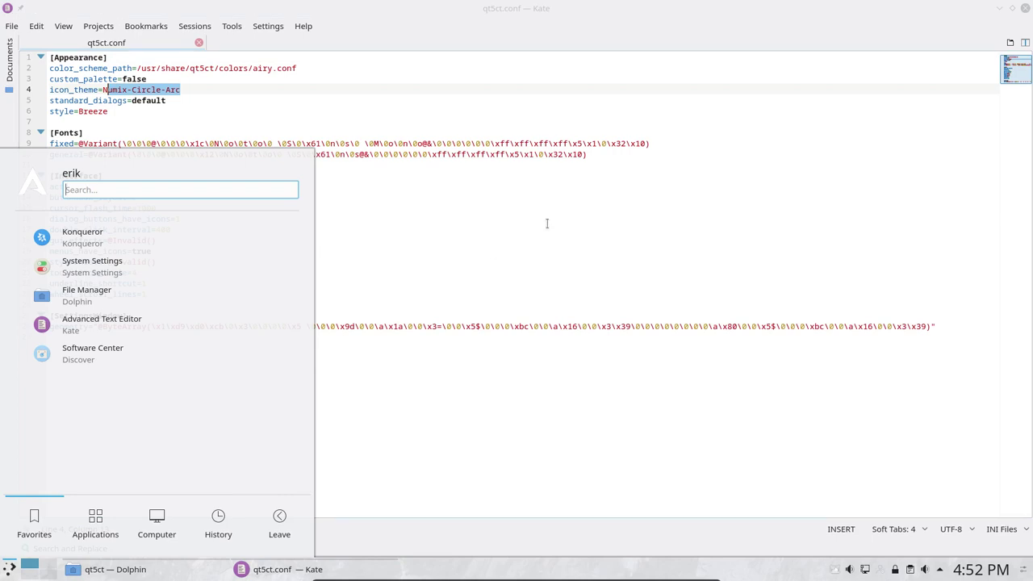
click(581, 200)
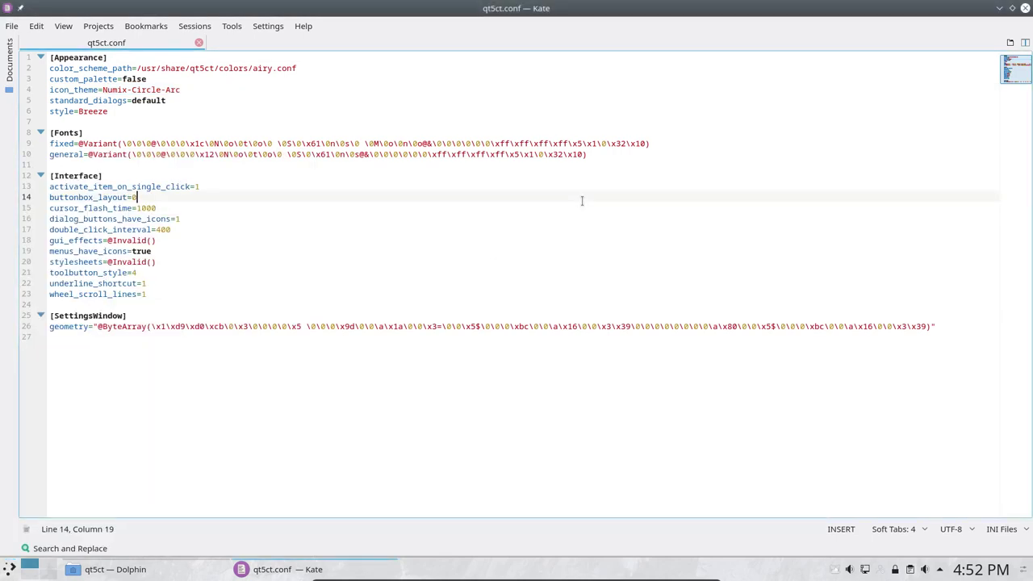
Run the skel command in a terminal to restore the default configuration files.
key(ctrl+alt+t)
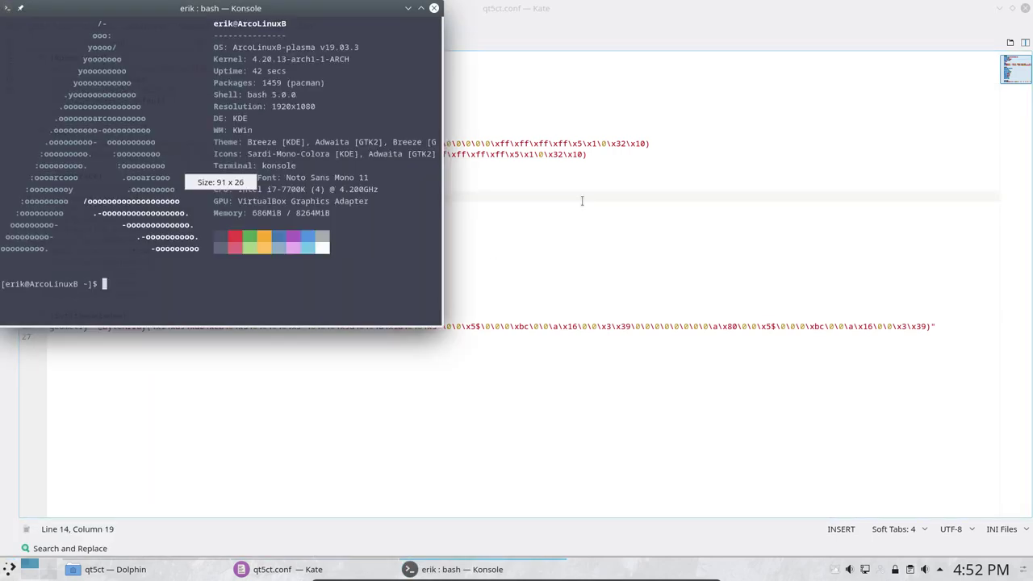
text(skel)
key(Return)
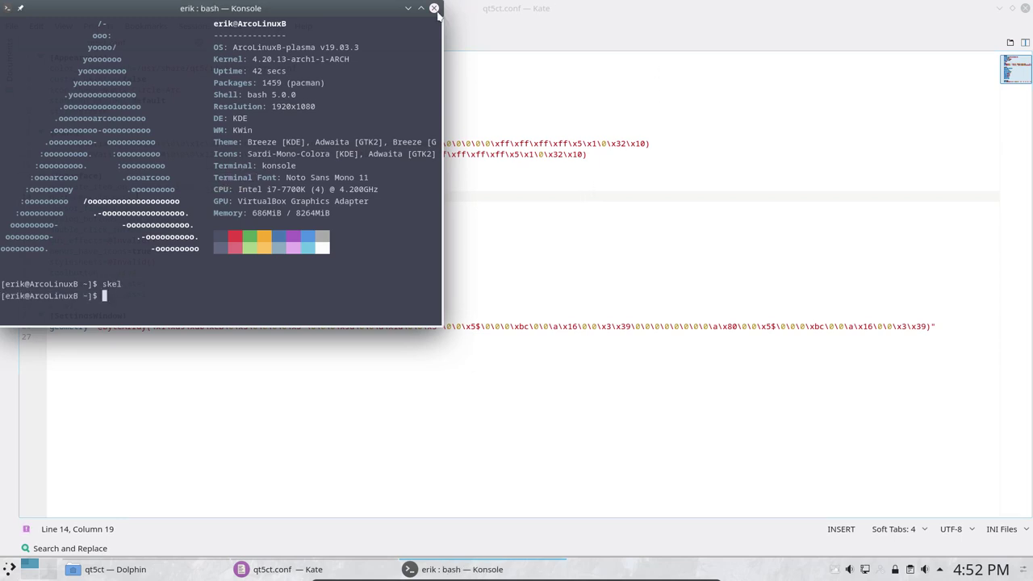
click(433, 9)
Reload qt5ct.conf in Kate, confirm icon_theme=Sardi-Arc, and close the editor.
click(609, 151)
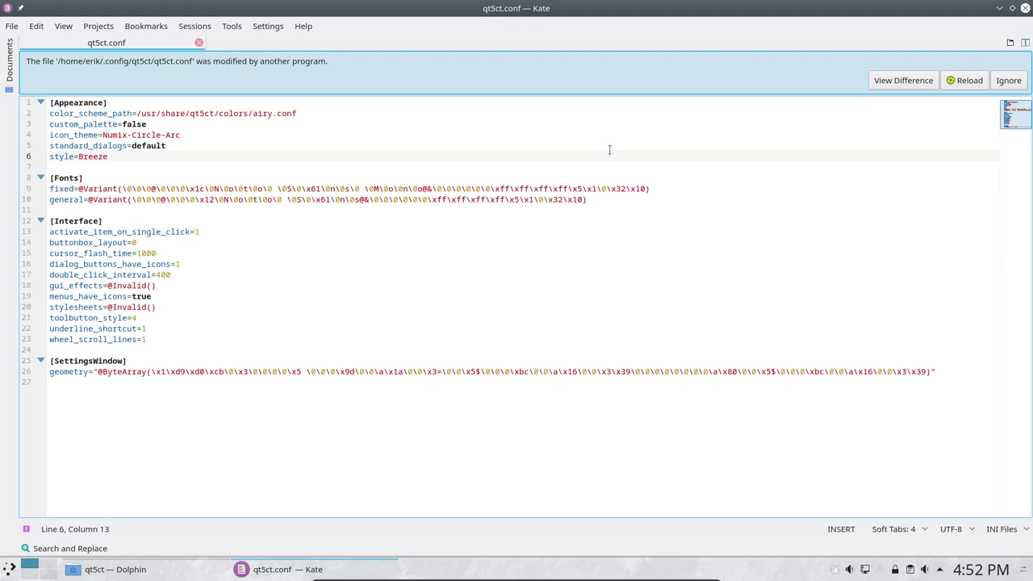
click(966, 83)
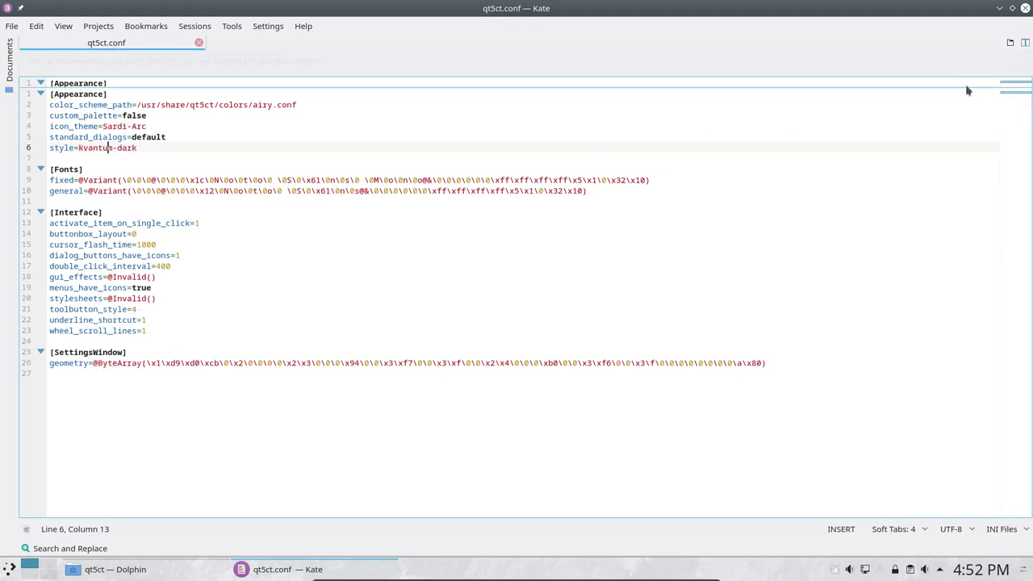
drag(146, 90, 99, 89)
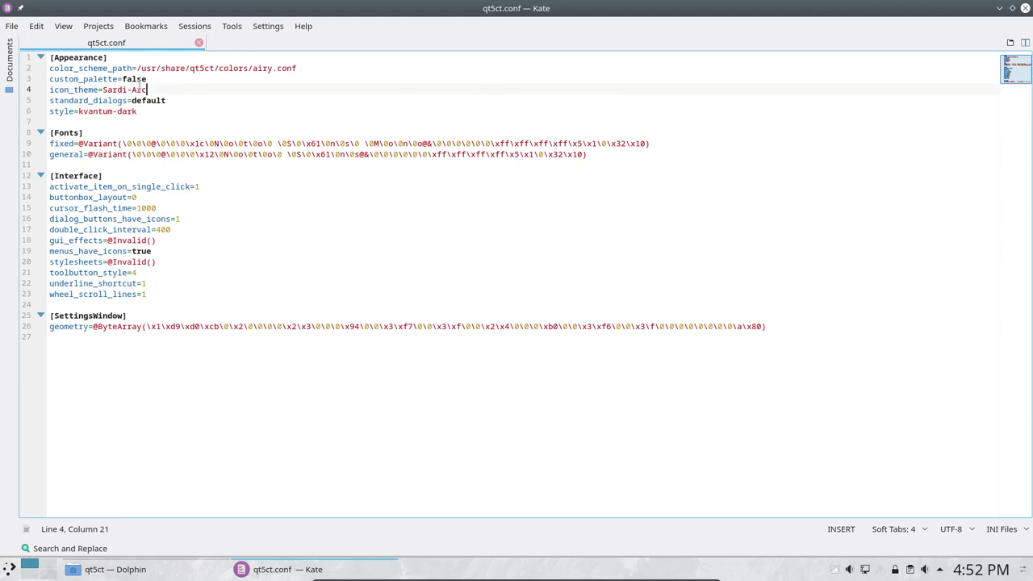
click(1025, 8)
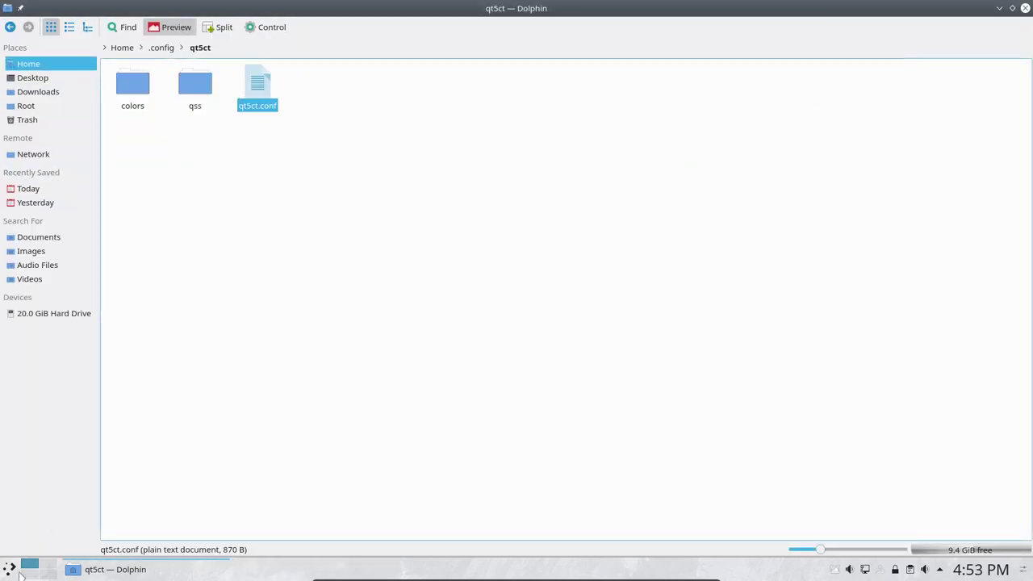
Reboot the computer from the application launcher's session options.
click(10, 571)
mouse_move(218, 522)
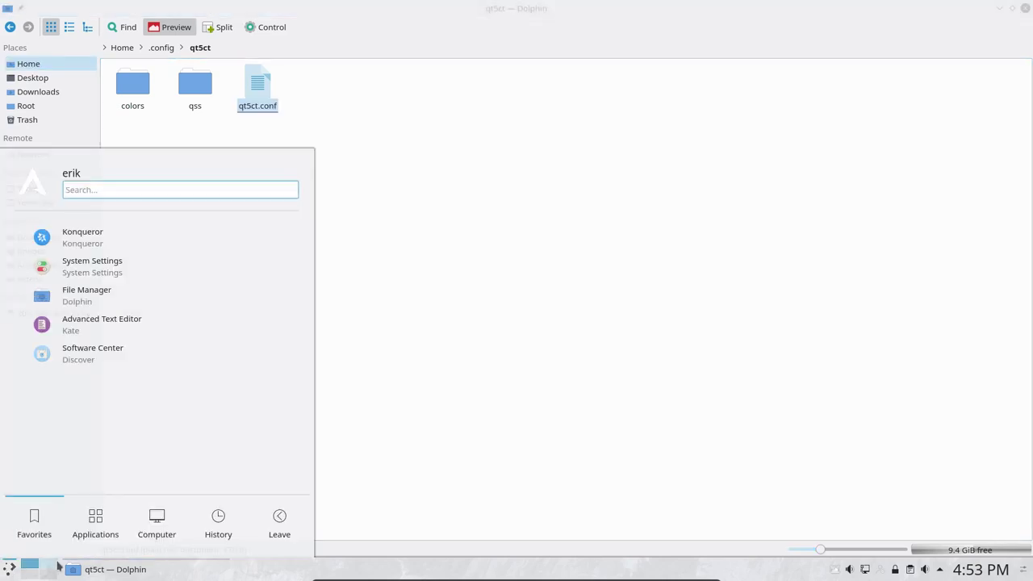
mouse_move(279, 523)
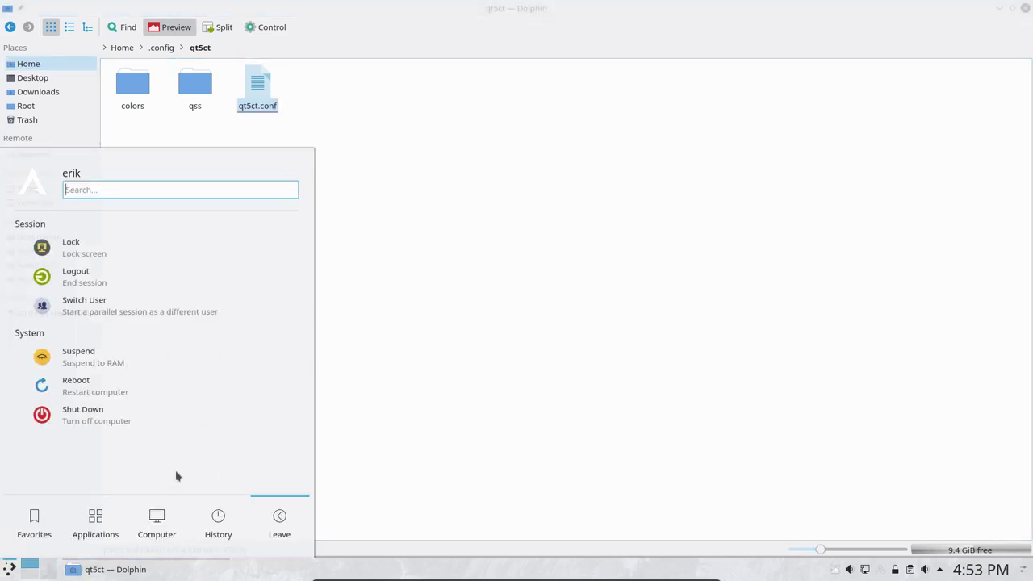
key(Escape)
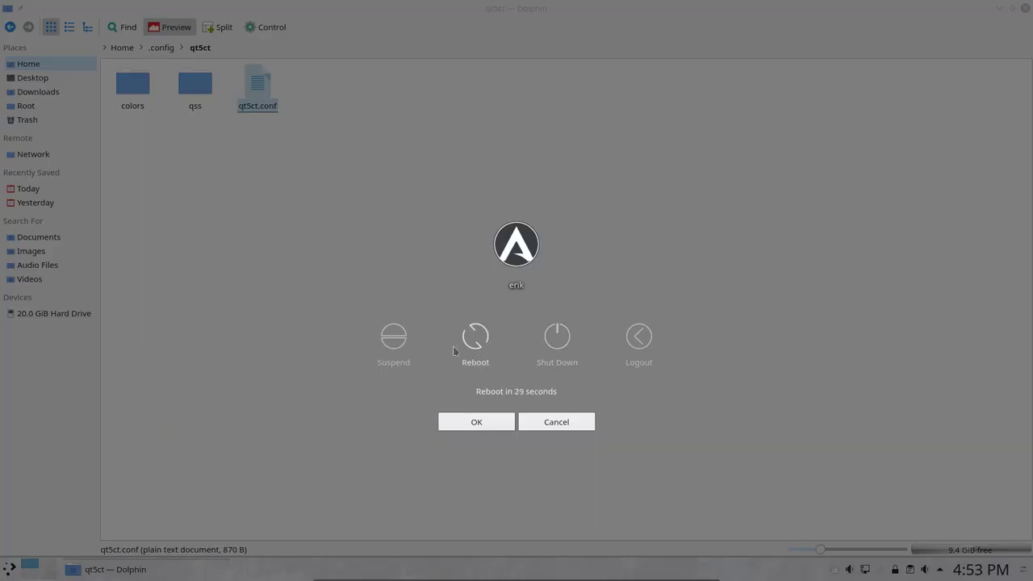
click(453, 351)
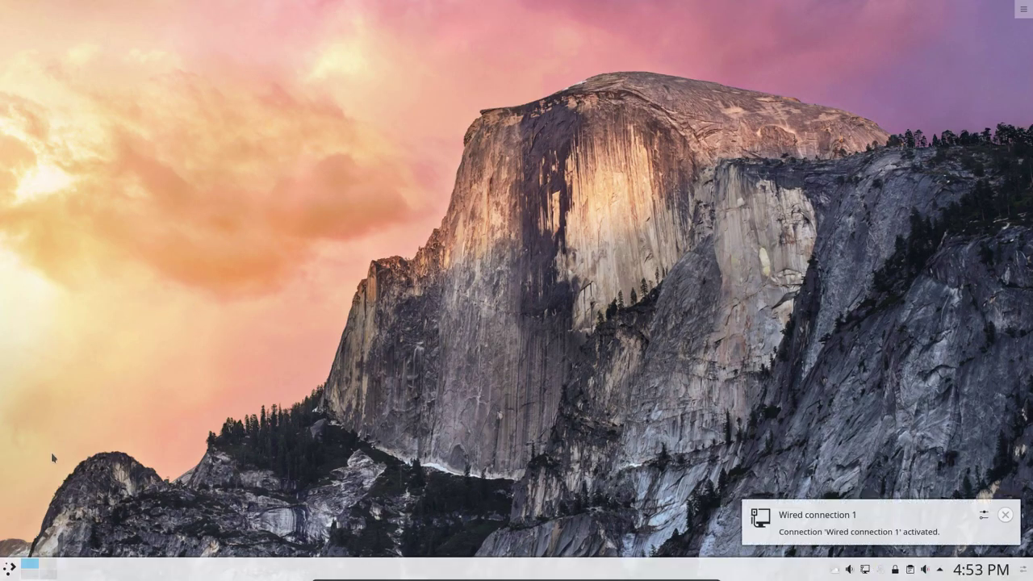
Launch Qt5 Settings from the launcher's History and check Sardi Arc is the selected icon theme.
click(8, 568)
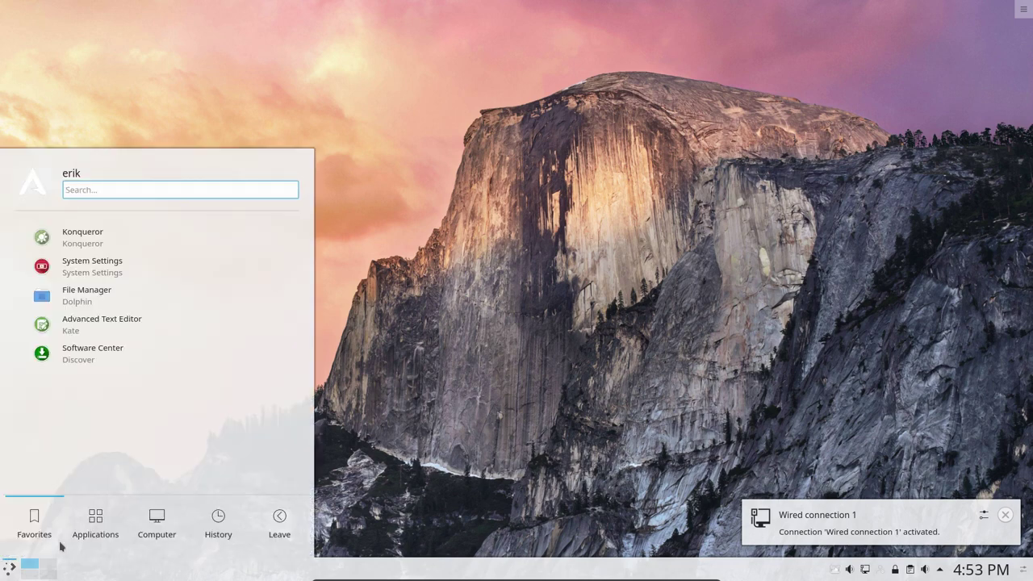
click(95, 539)
click(153, 539)
click(226, 534)
click(108, 257)
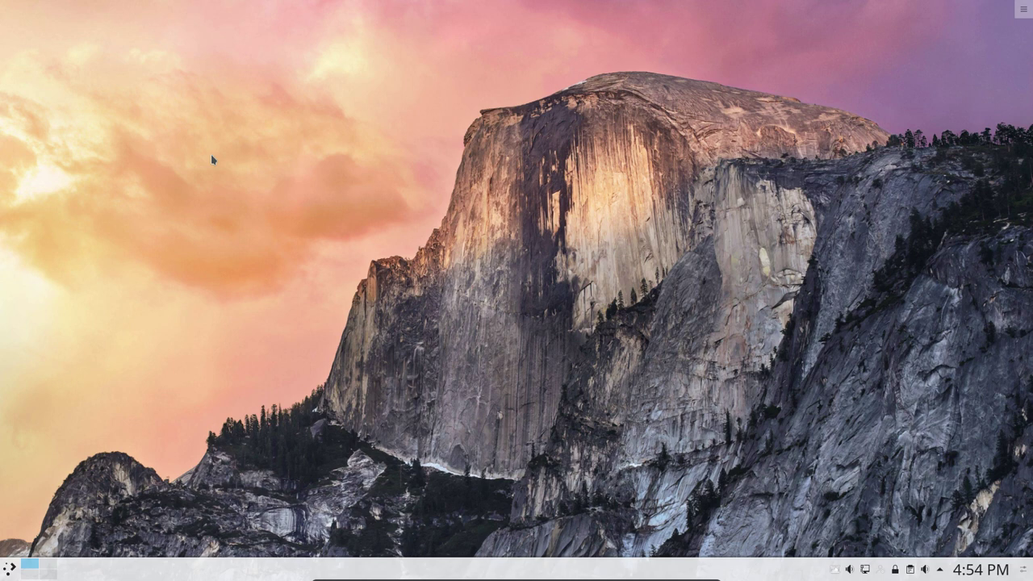
click(391, 112)
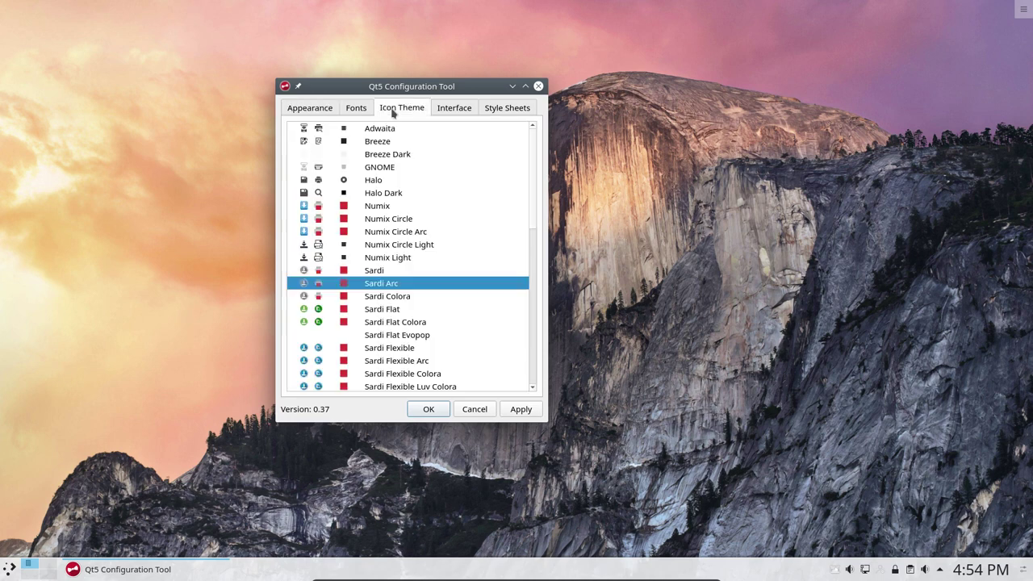